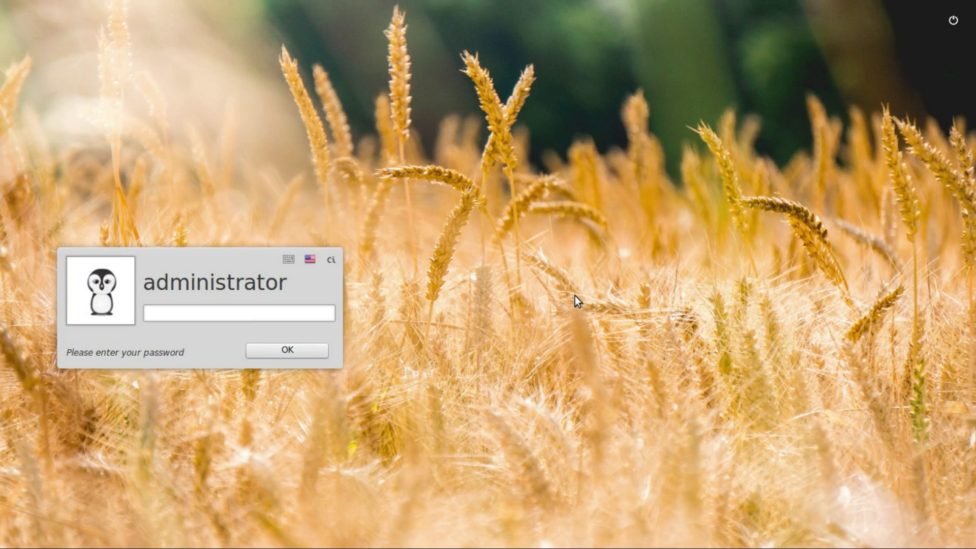
- Log in at the LightDM screen by entering the account password
text(******)
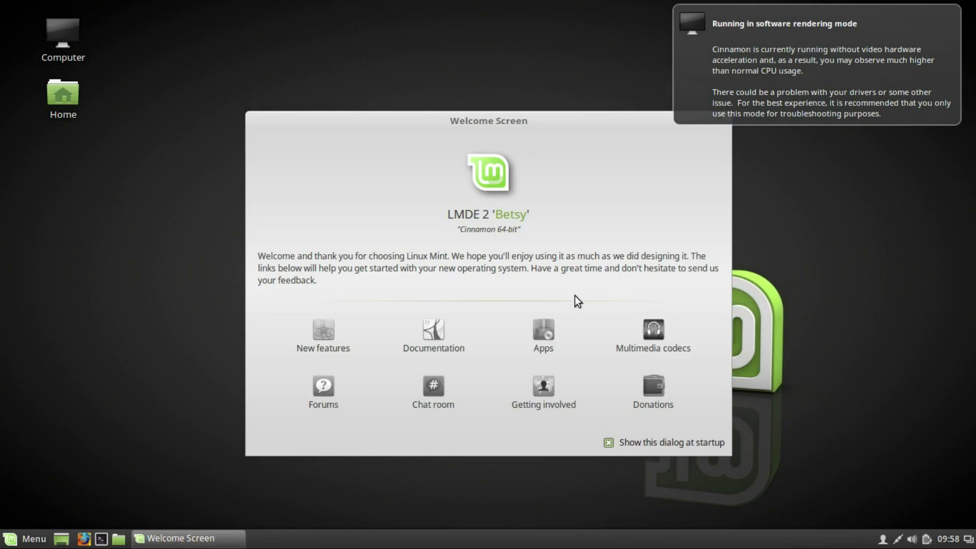
- Dismiss the 'Running in software rendering mode' notification over the Welcome Screen
click(858, 60)
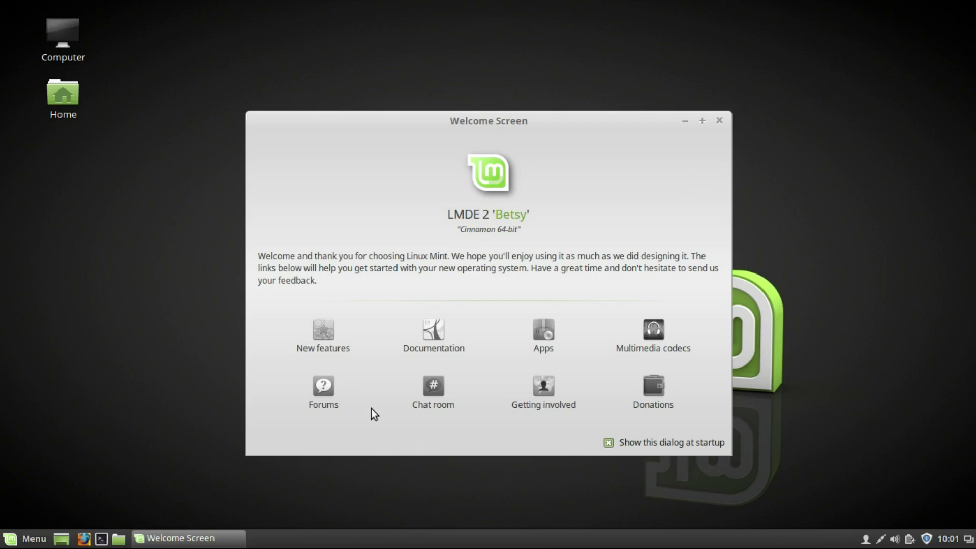
- Open the Home folder in Nemo and drag its window to the top-left corner
click(120, 540)
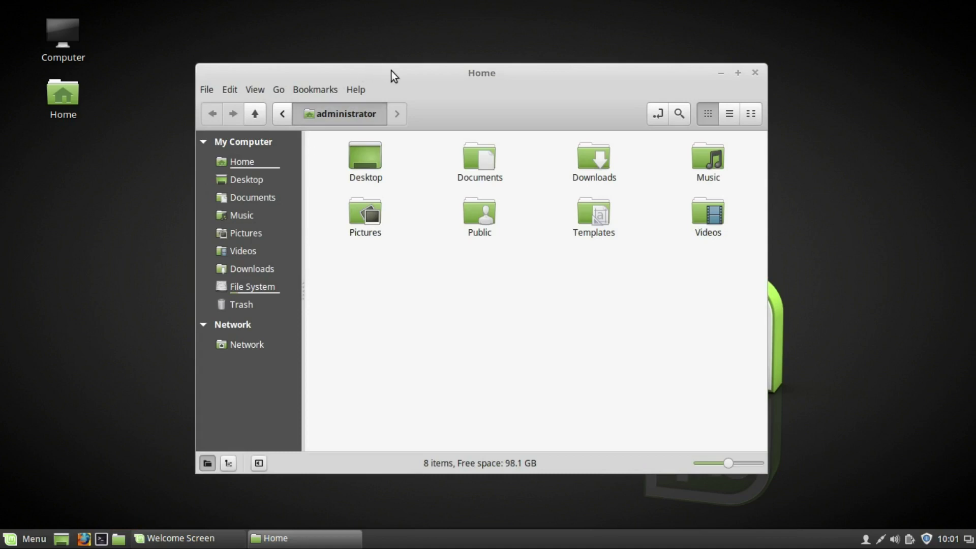
drag(392, 72, 3, 128)
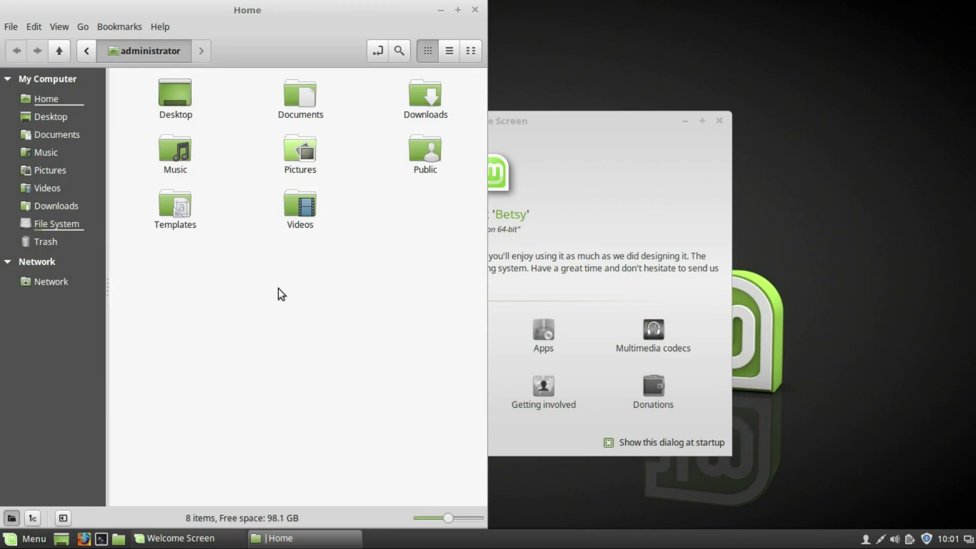
- Run uname -r in a new terminal, which reports kernel 3.16.0-4-amd64
click(101, 539)
text(uname -r)
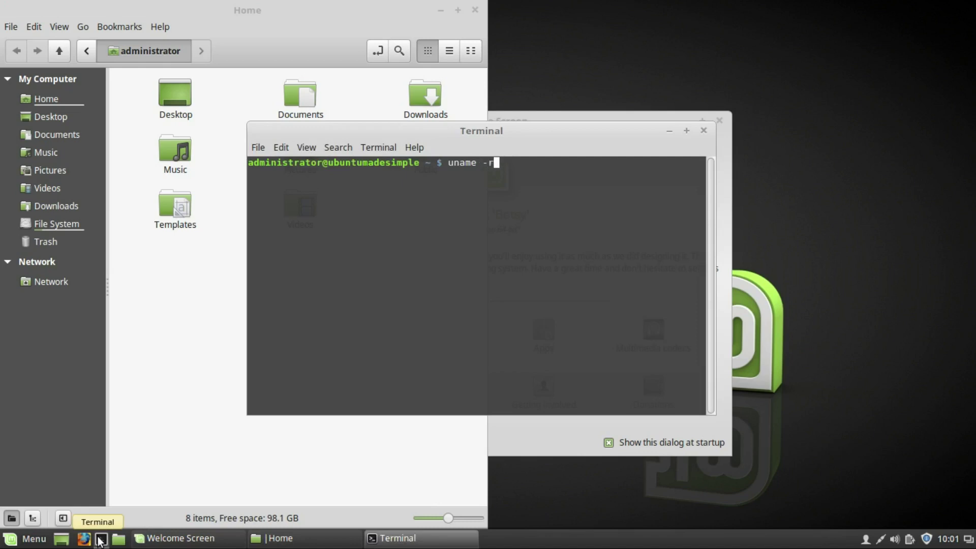
key(Return)
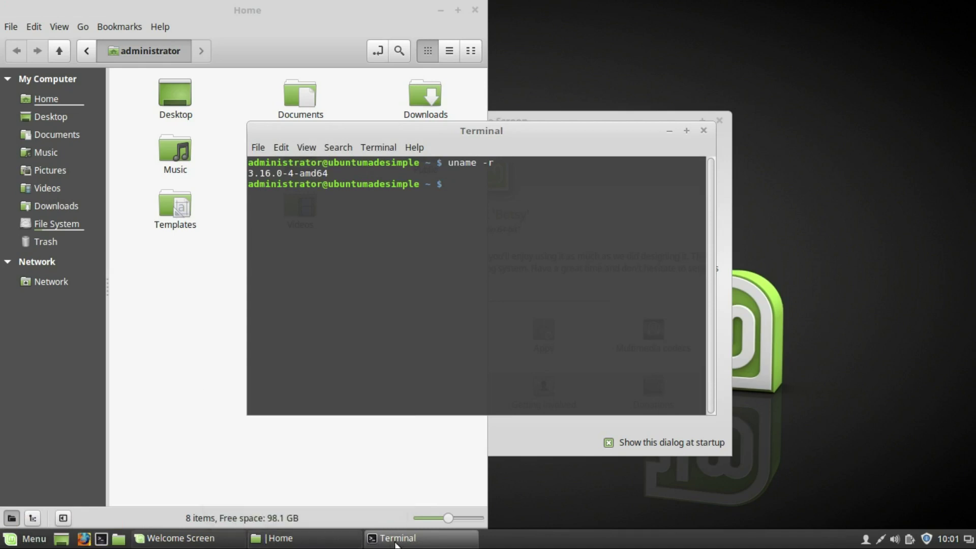
- Start Firefox and set Update Manager's policy to 'Don't break my computer!'
mouse_move(202, 546)
click(84, 538)
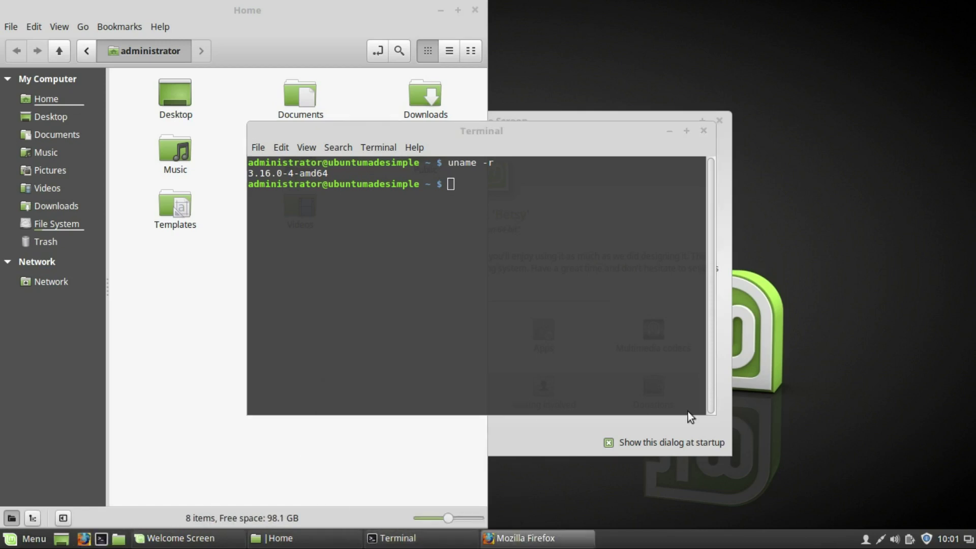
click(969, 540)
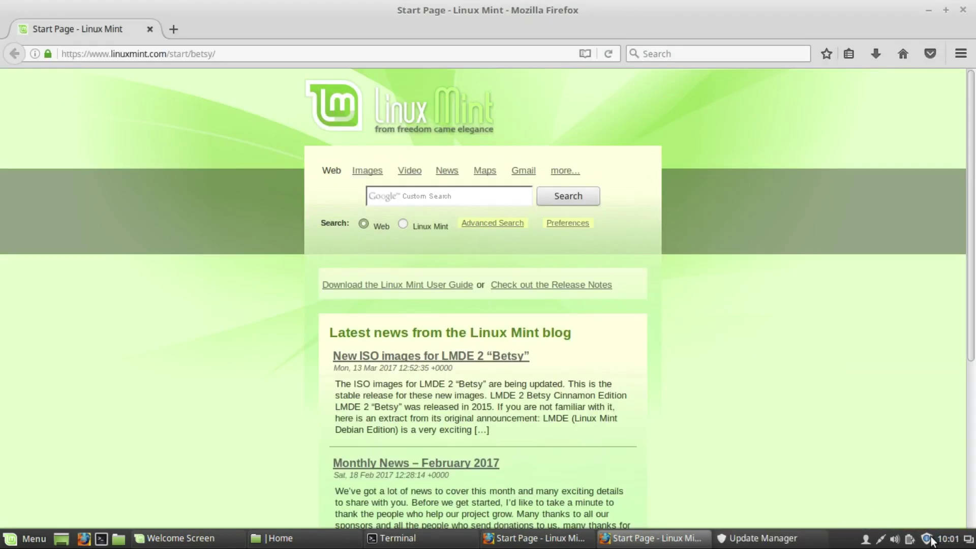
click(930, 540)
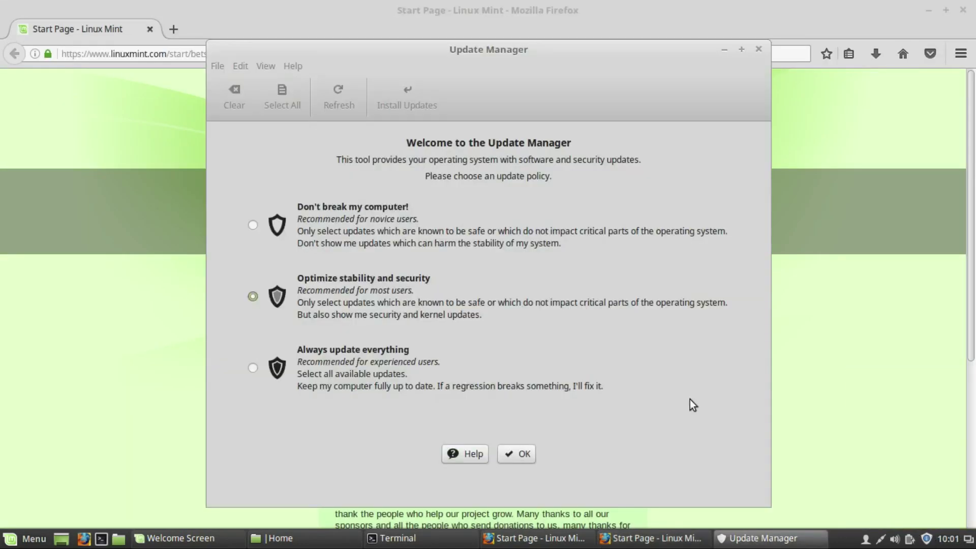
click(330, 222)
click(518, 452)
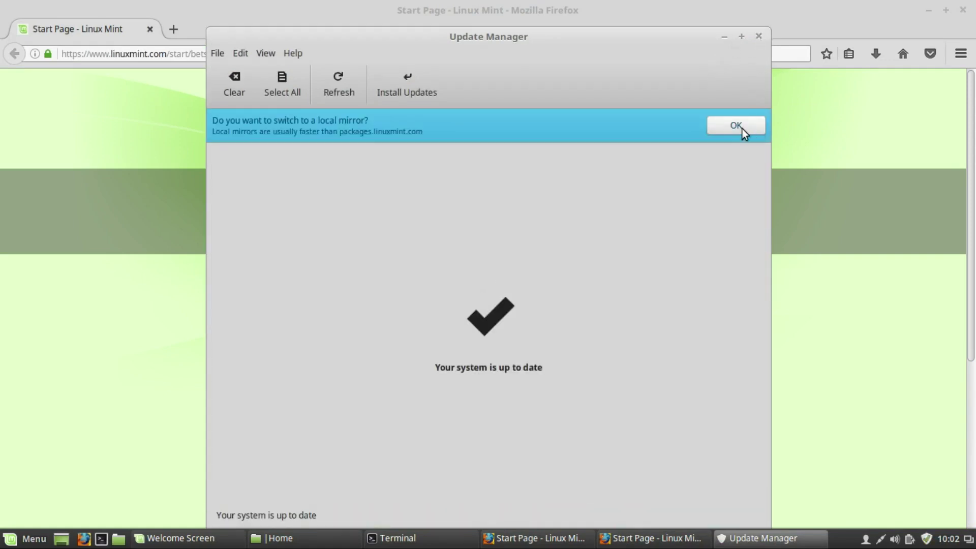
click(759, 37)
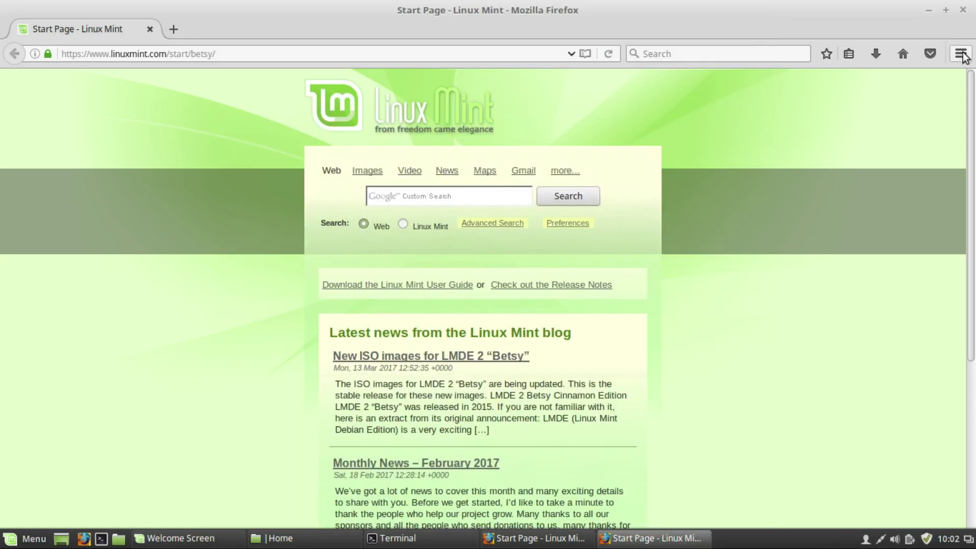
click(959, 56)
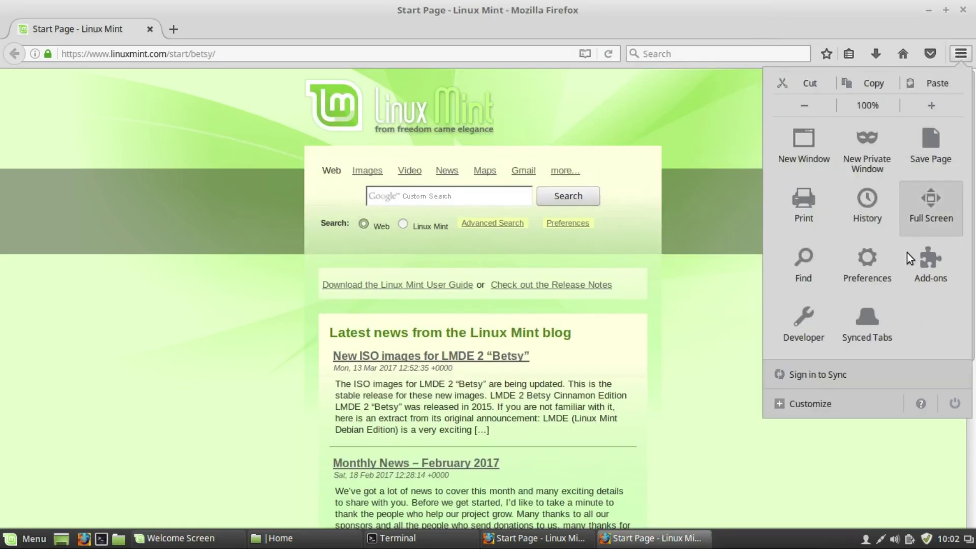
click(929, 411)
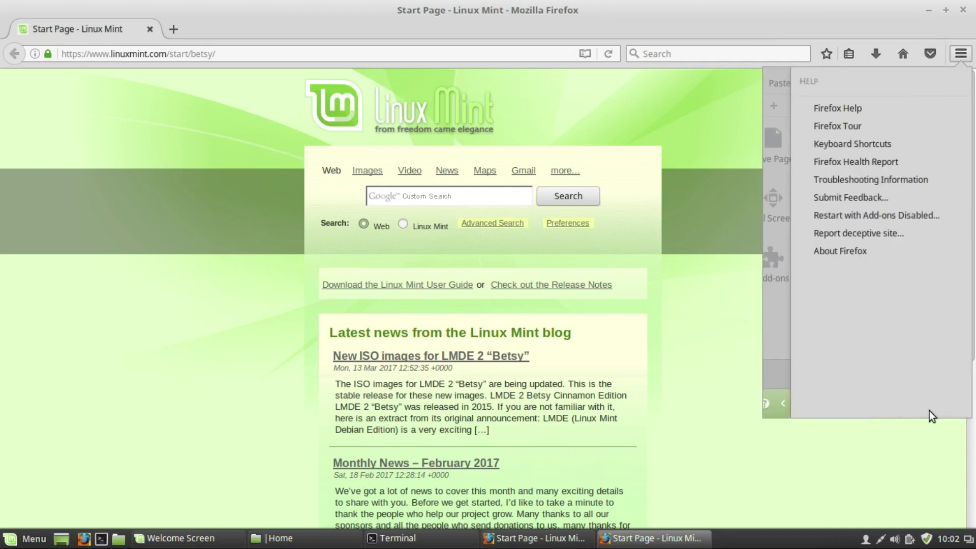
click(815, 252)
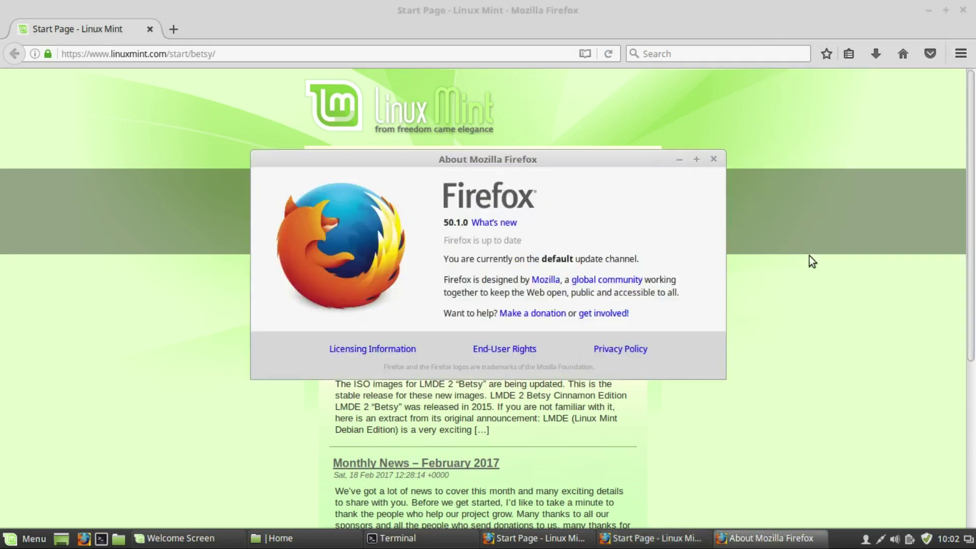
click(713, 160)
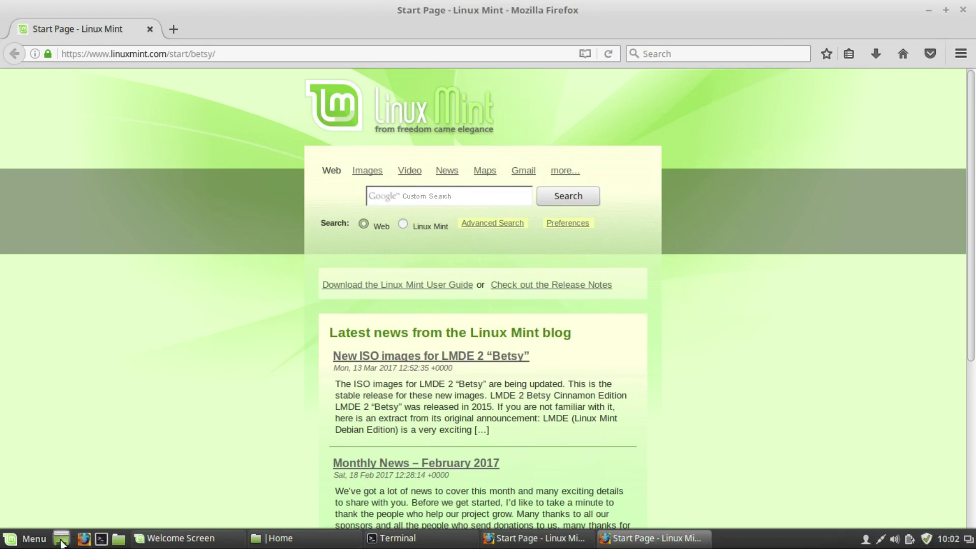
- Launch System Settings from the menu and maximize its window
click(22, 545)
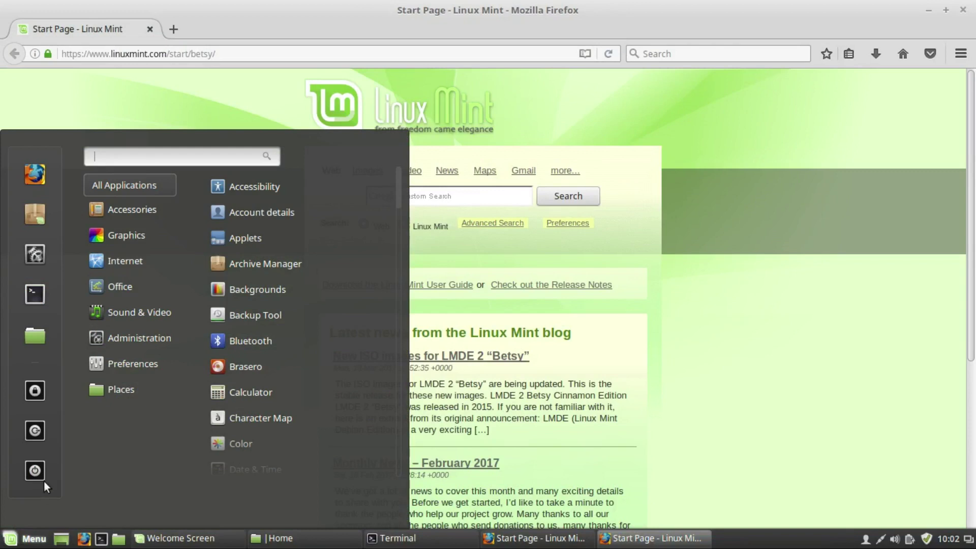
click(32, 255)
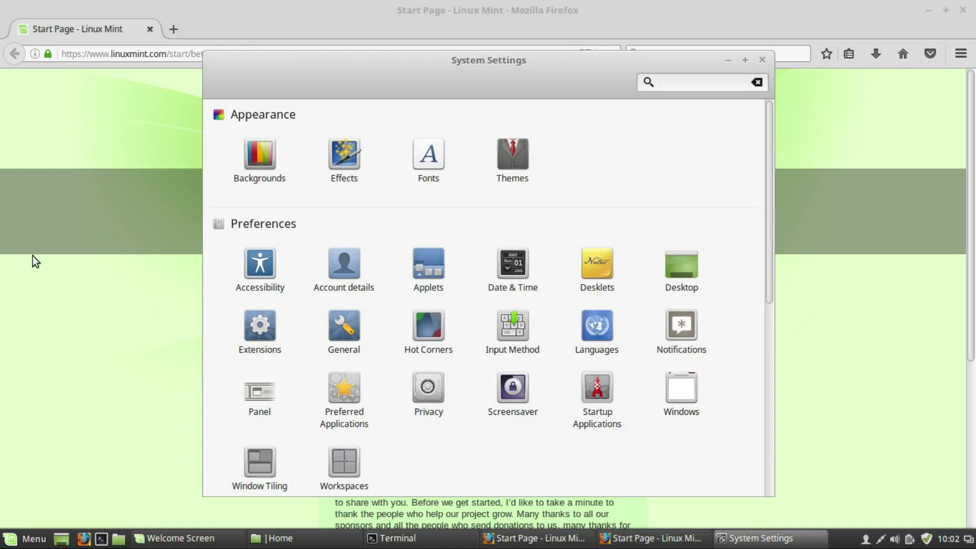
click(746, 63)
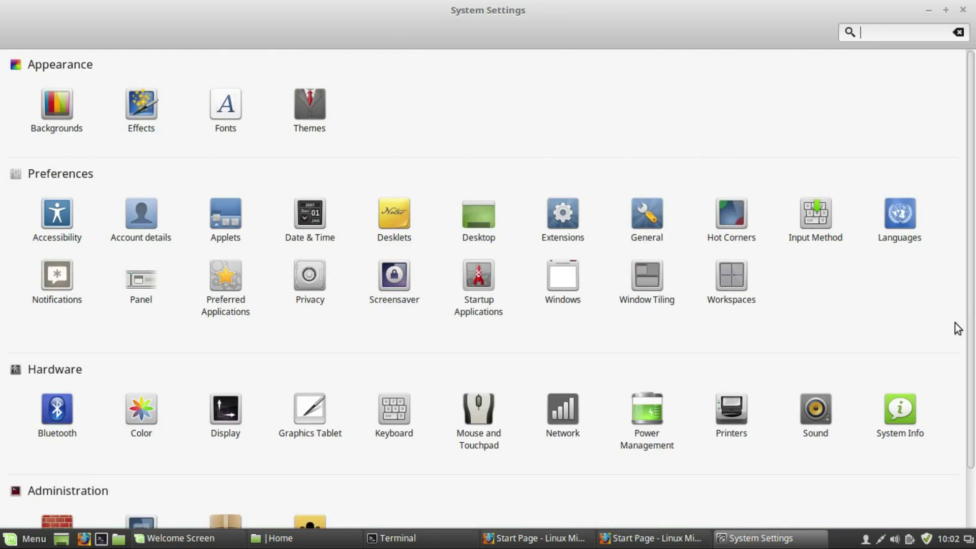
- Browse the Themes window border and controls options, leaving both on Mint-X
click(307, 104)
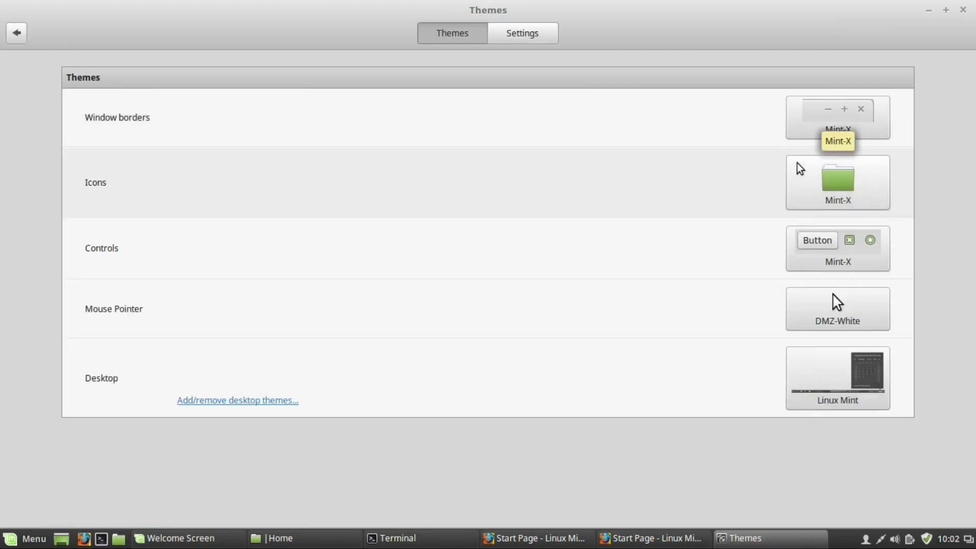
click(826, 123)
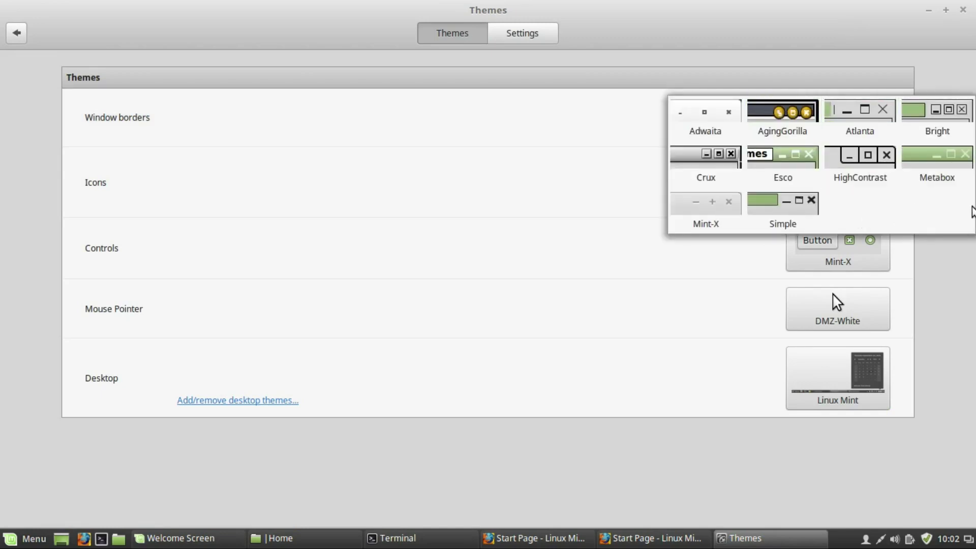
click(875, 263)
click(874, 260)
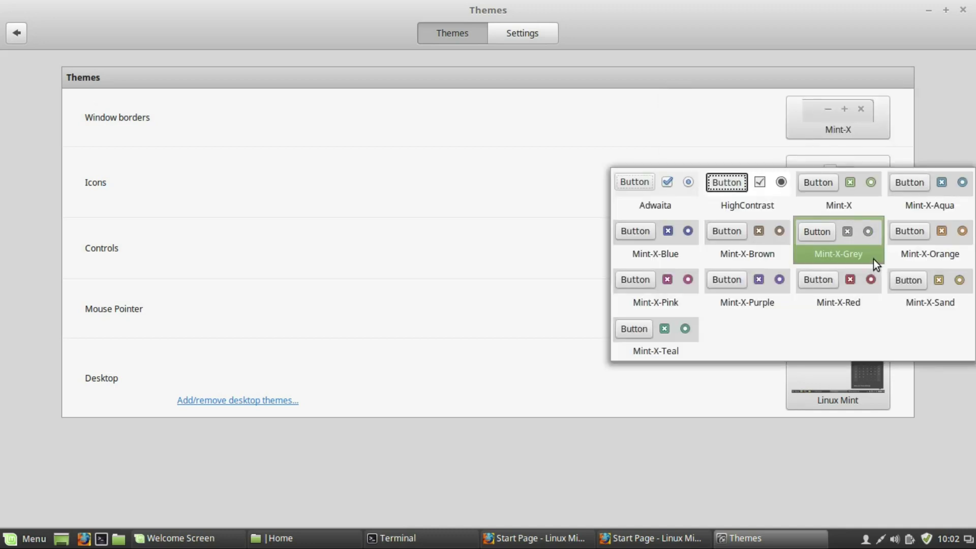
click(852, 155)
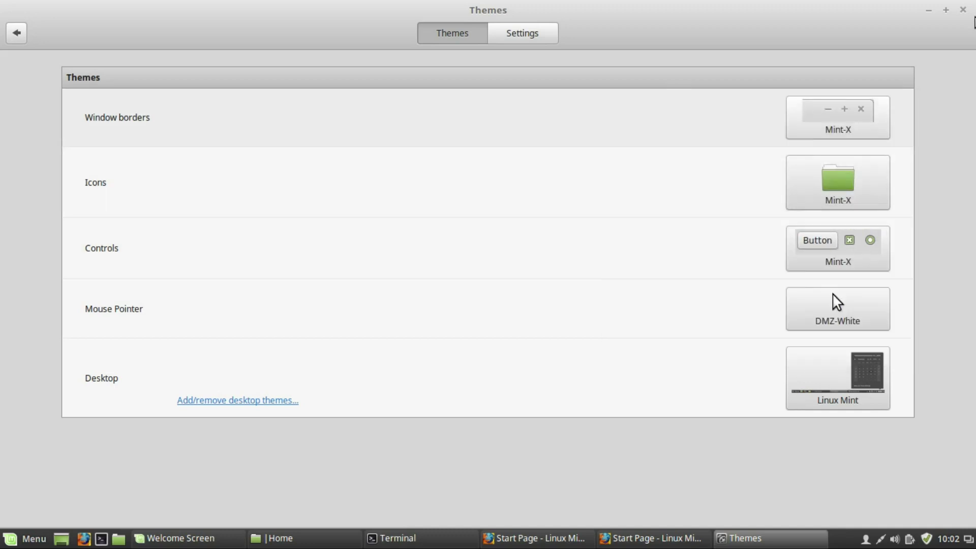
- View the Places folders in the menu, close it, and minimize the Firefox start page
click(964, 9)
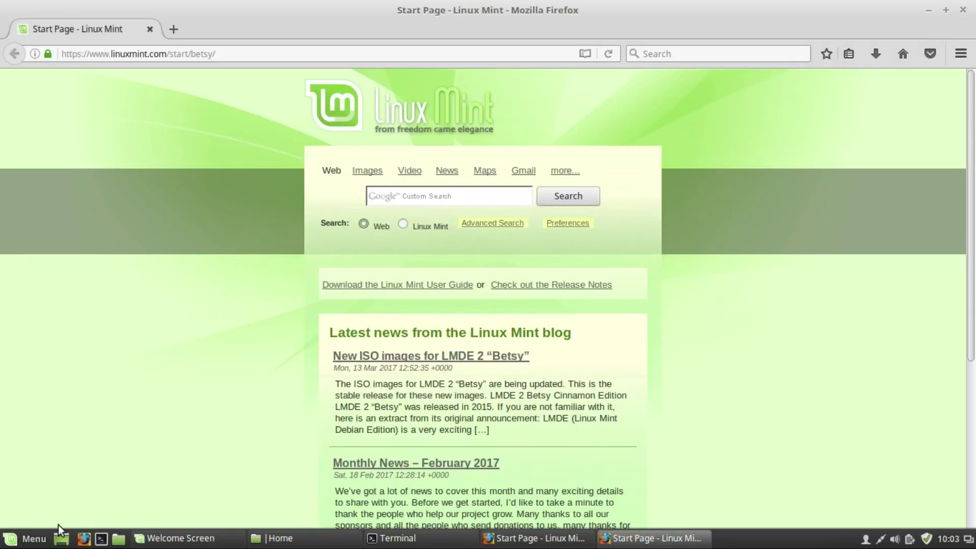
click(28, 541)
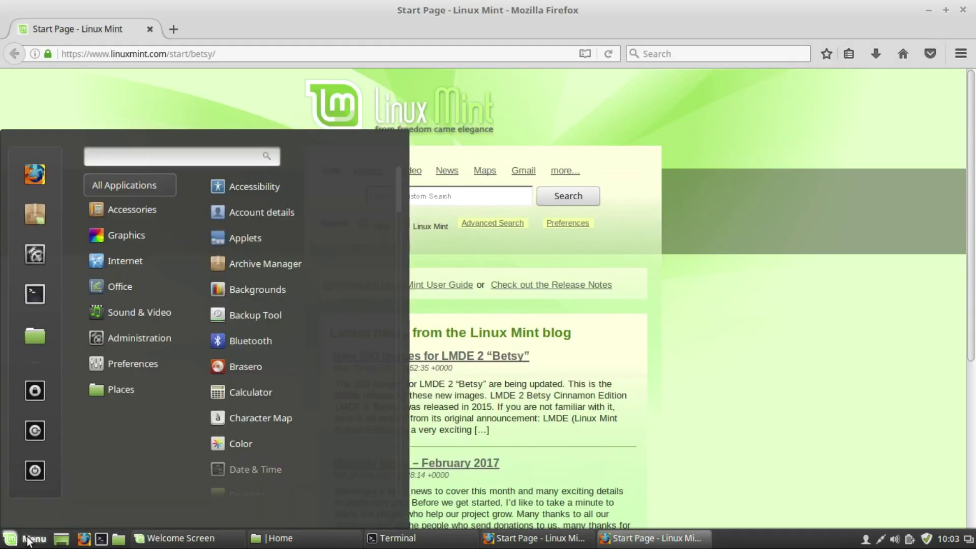
mouse_move(168, 394)
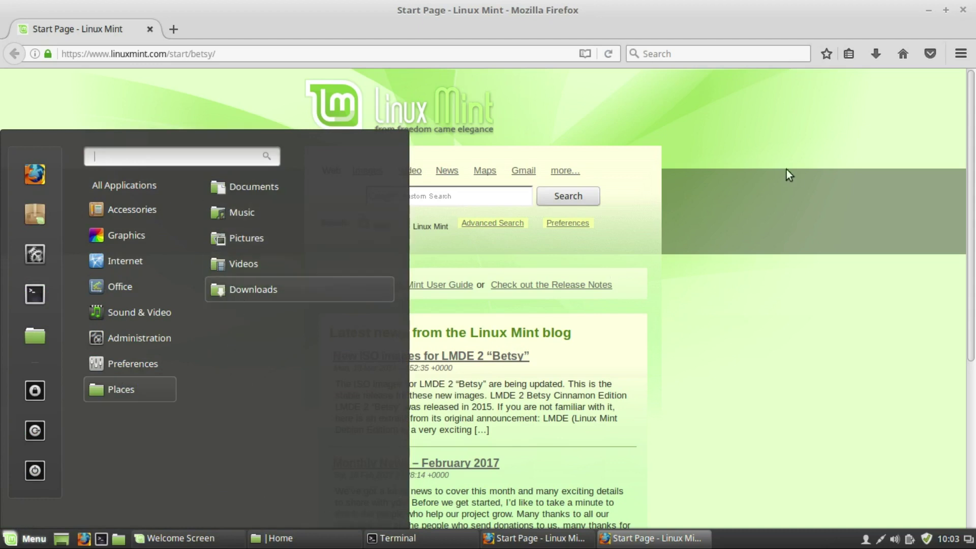
click(914, 81)
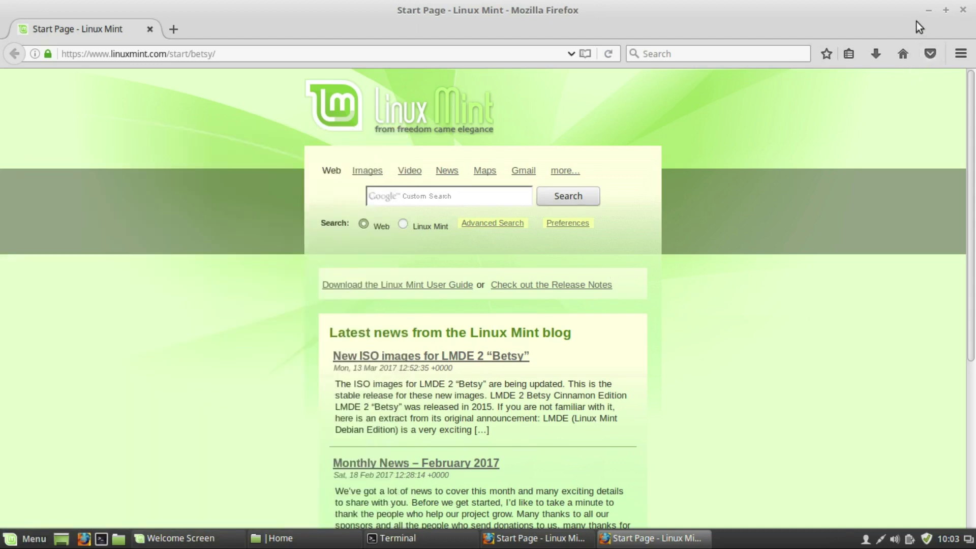
click(931, 13)
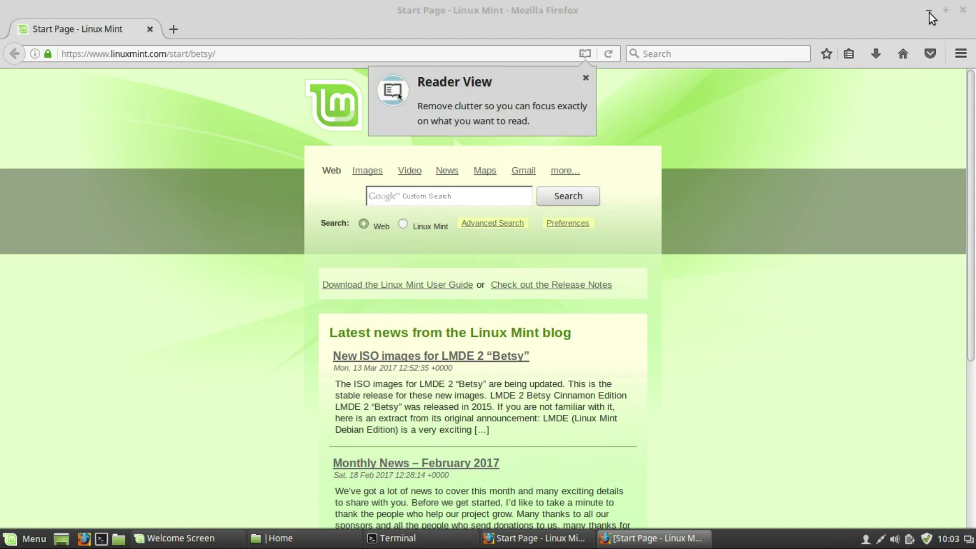
- From the desktop's Change Desktop Background, browse the Sarah and then Serena wallpaper collections
click(929, 12)
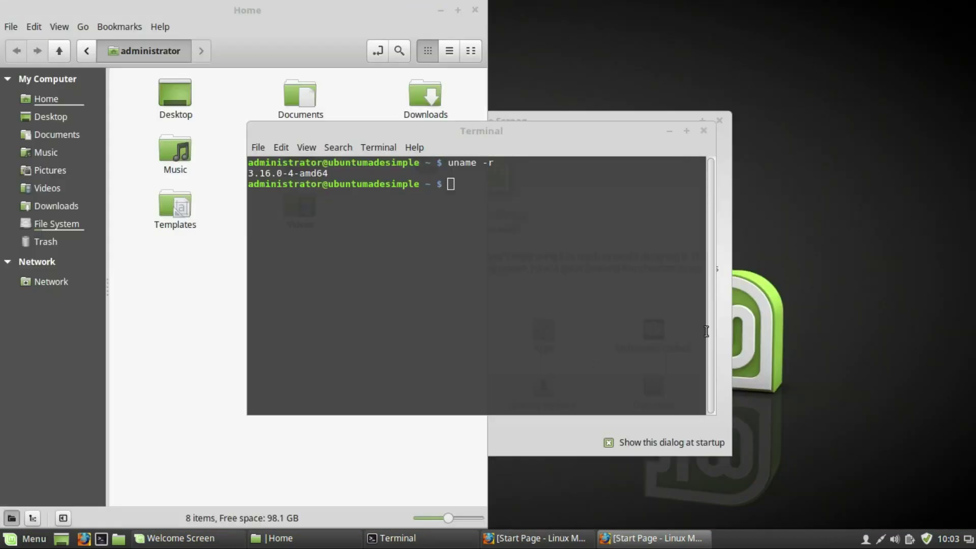
right_click(788, 232)
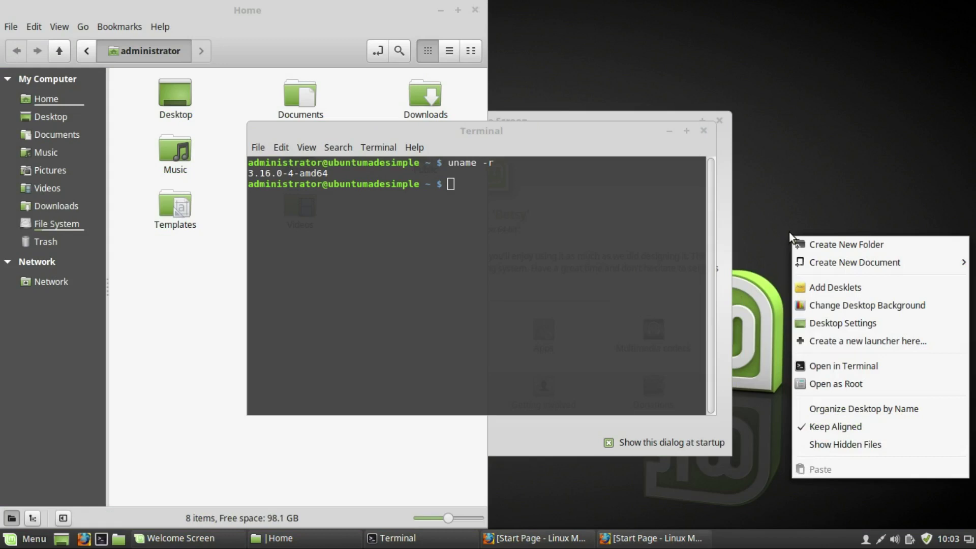
click(853, 301)
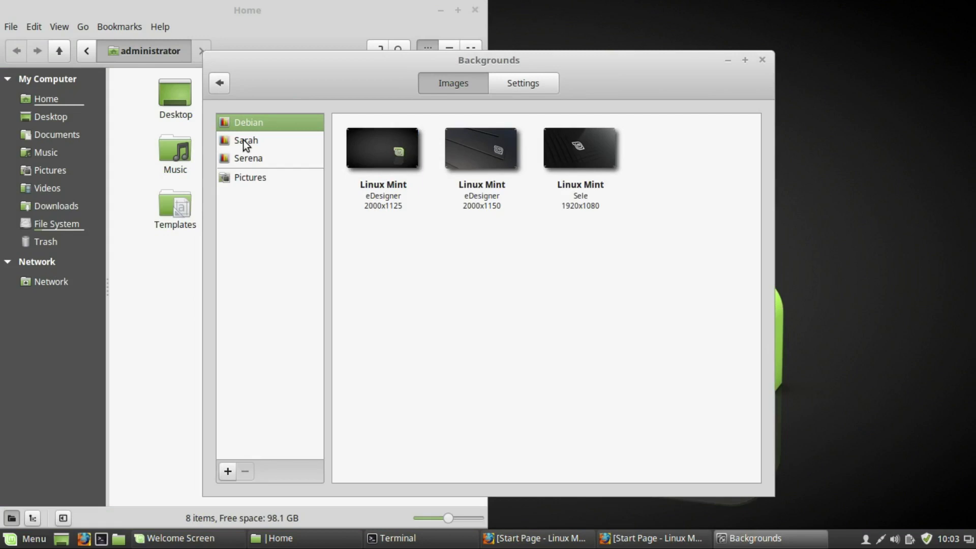
click(243, 140)
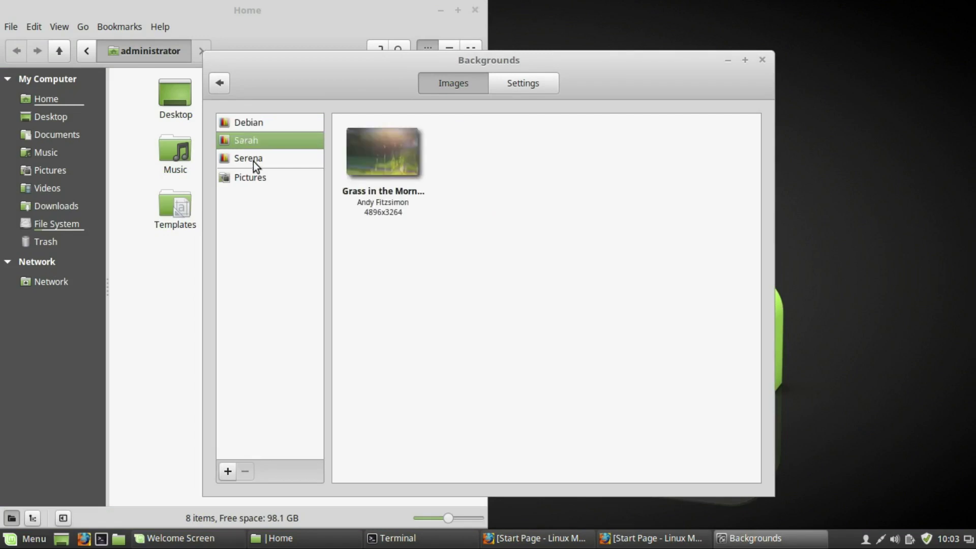
click(256, 162)
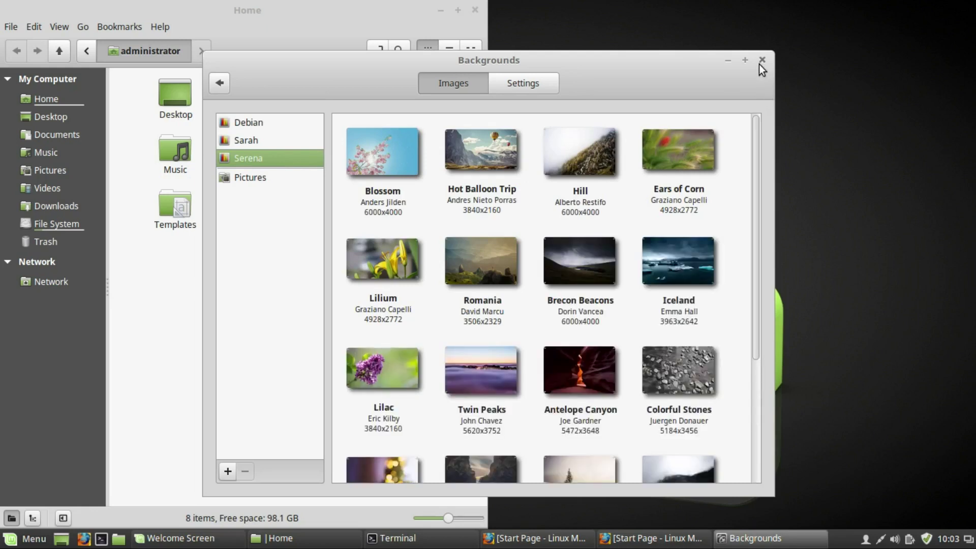
click(31, 543)
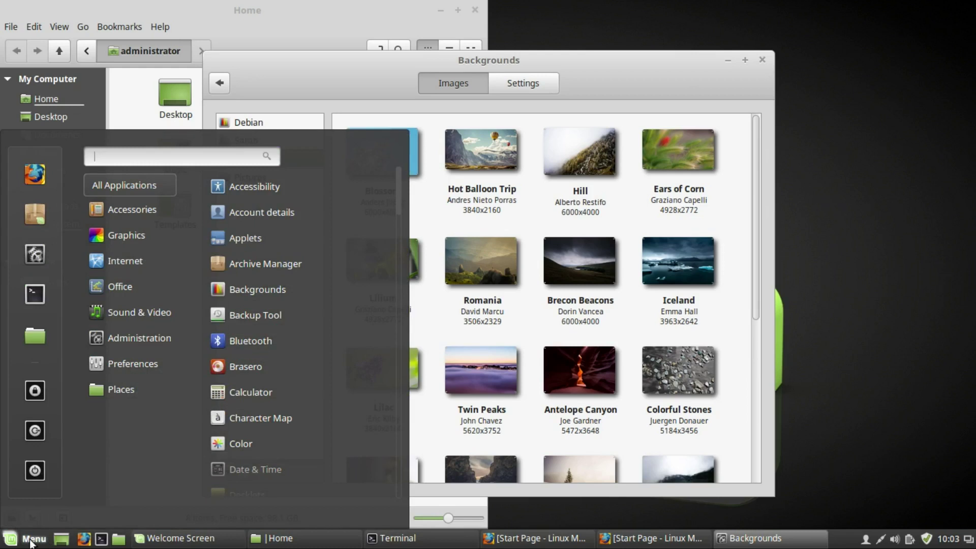
- Launch Software Manager, authorising with the administrator password
click(29, 214)
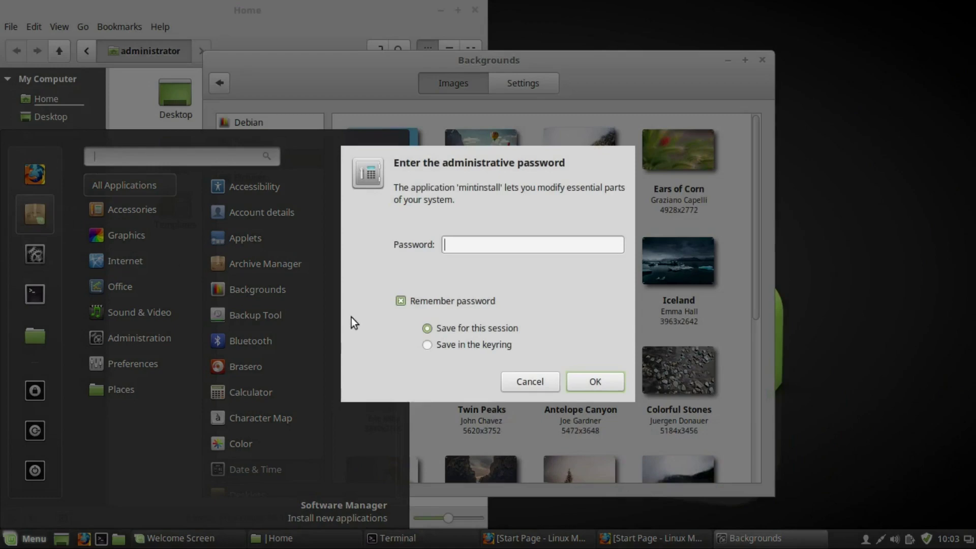
text(******)
key(Return)
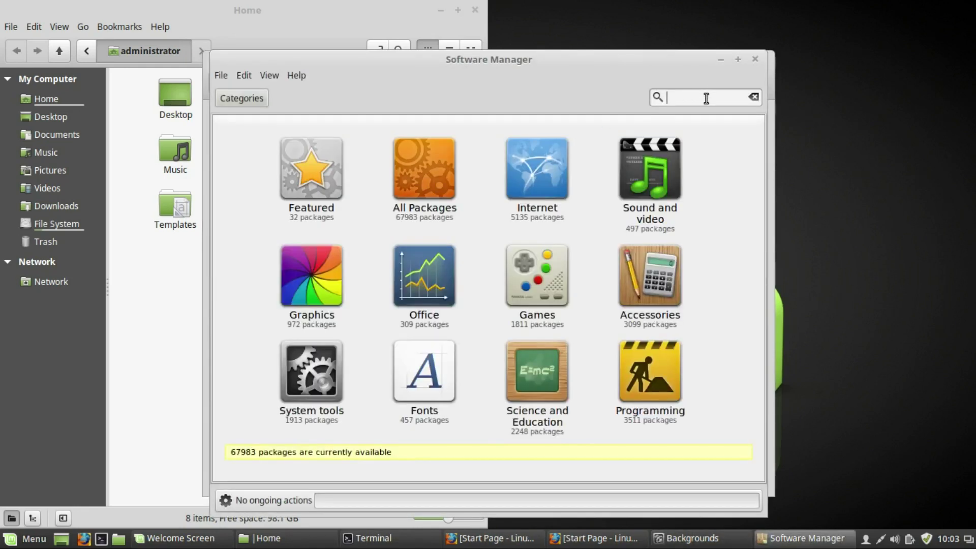
- Search the catalogue for steam, minecraft, skype and finally chromium
text(steam)
key(Return)
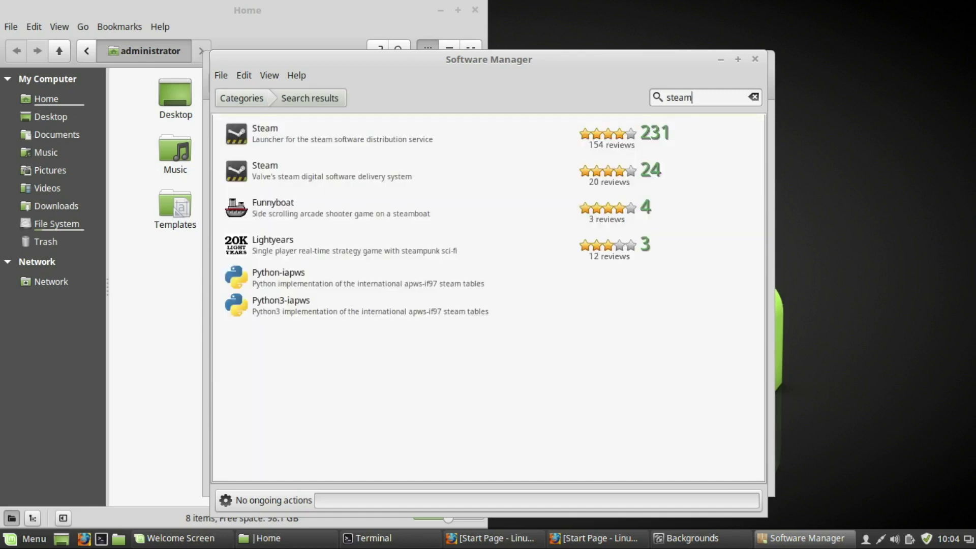
double_click(700, 97)
text(minecraft)
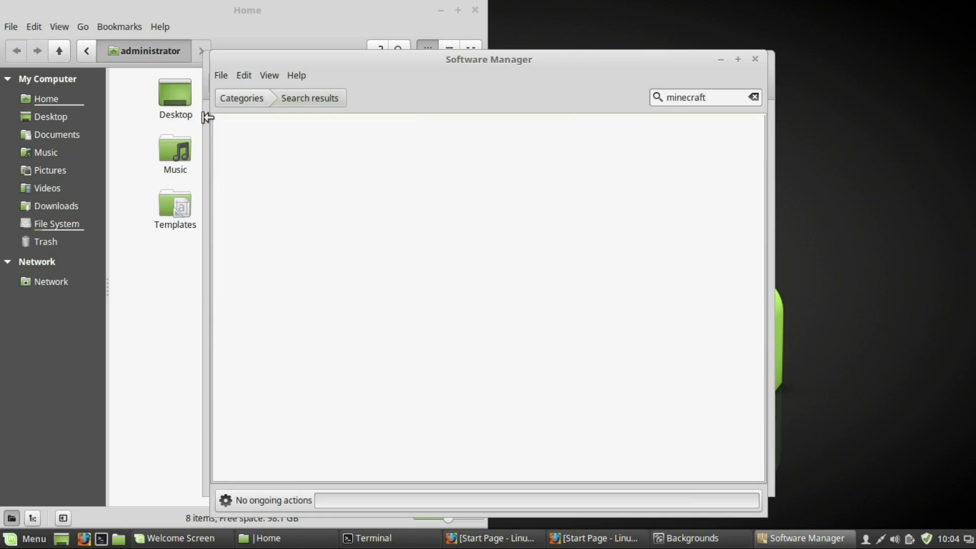
click(230, 100)
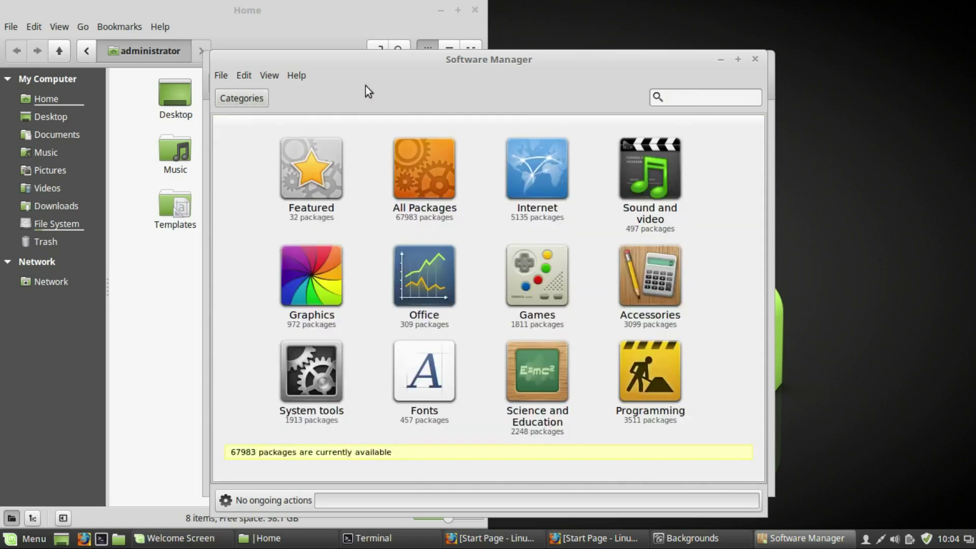
click(671, 98)
text(skype)
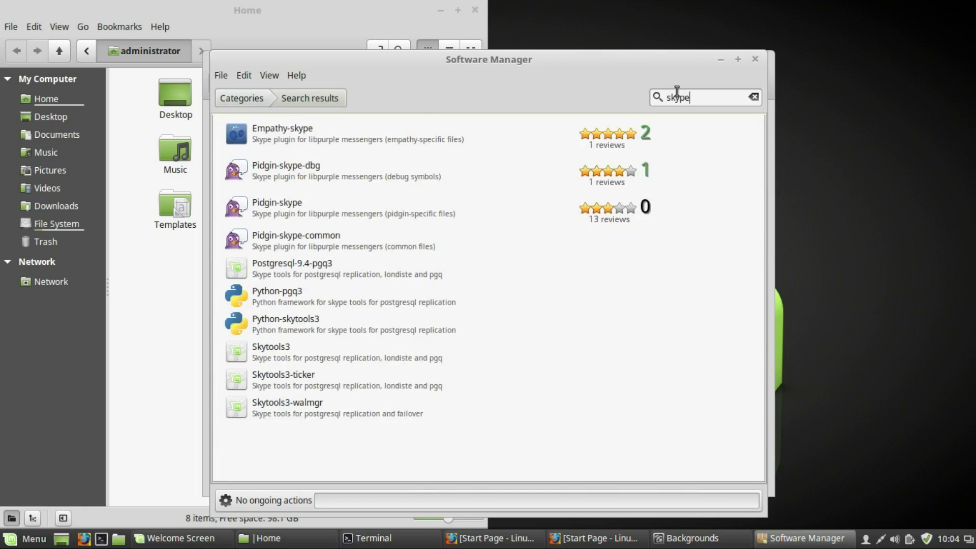
double_click(692, 97)
text(chromium)
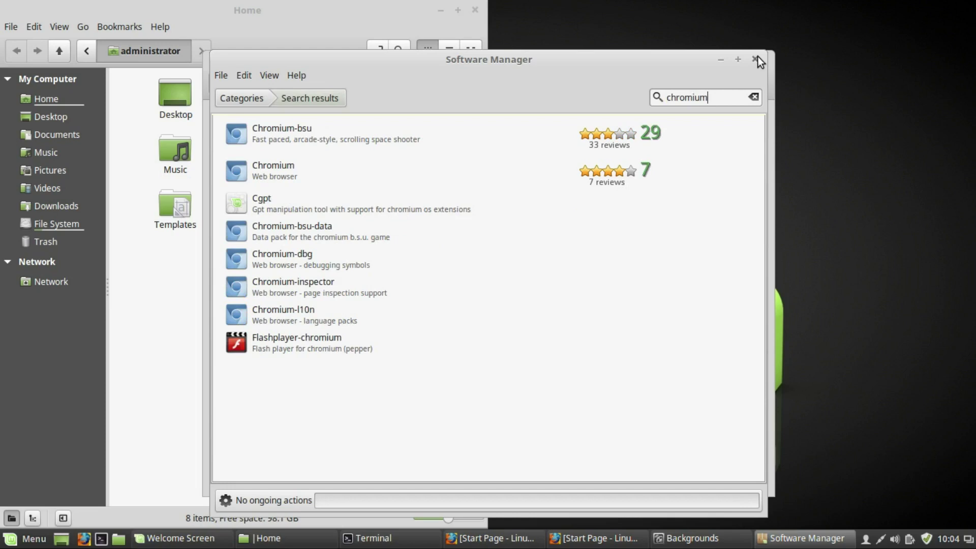
- Search the web for 'chrome' in Firefox and accept the terms to download the 64-bit .deb package
click(757, 58)
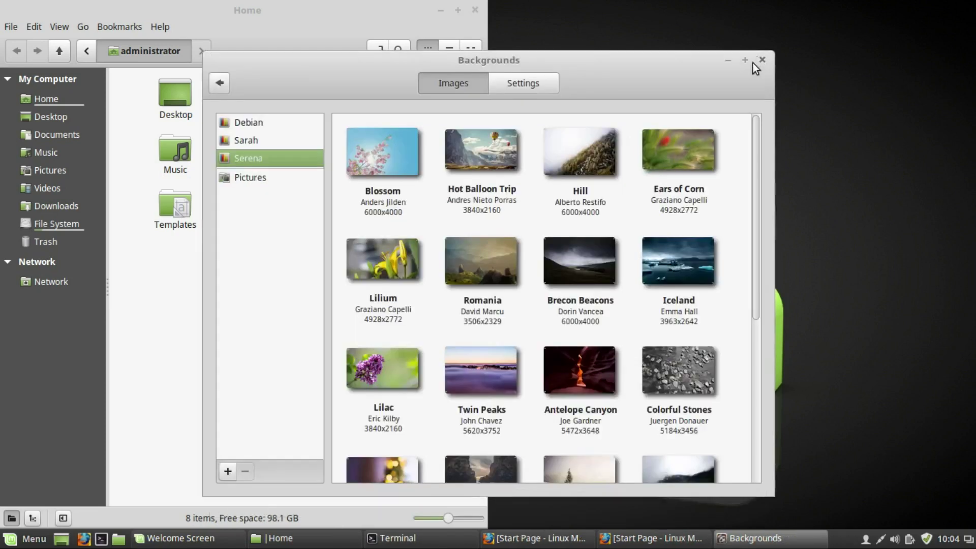
click(556, 540)
click(247, 54)
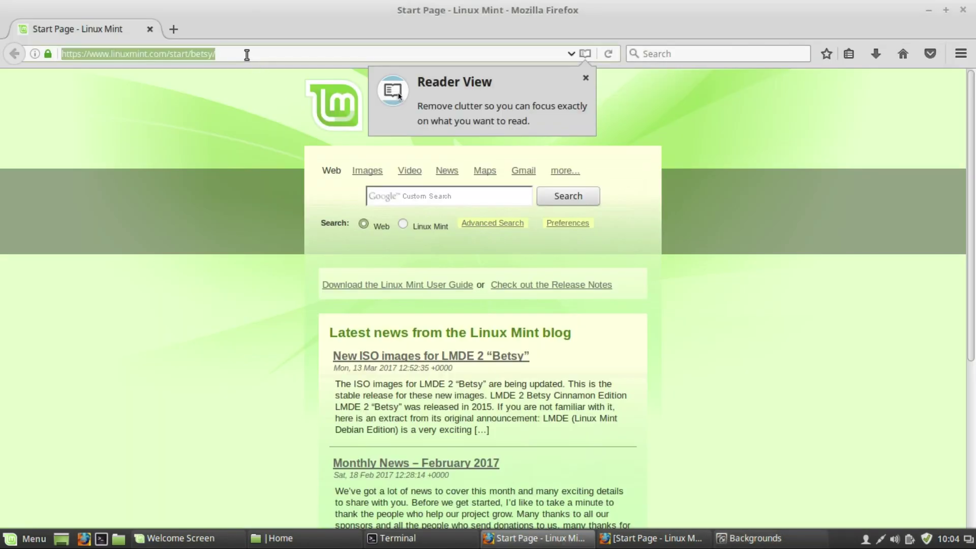
text(chrome)
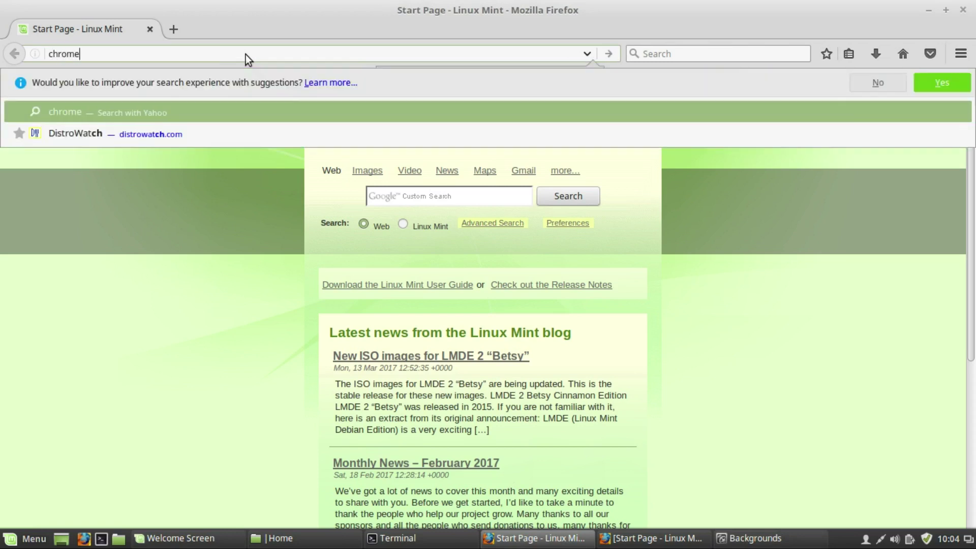
key(Return)
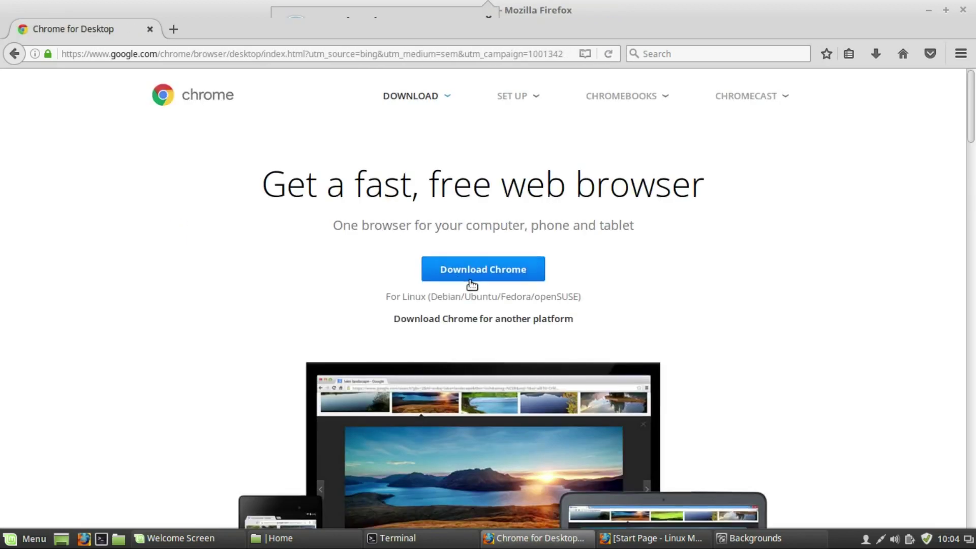
click(472, 283)
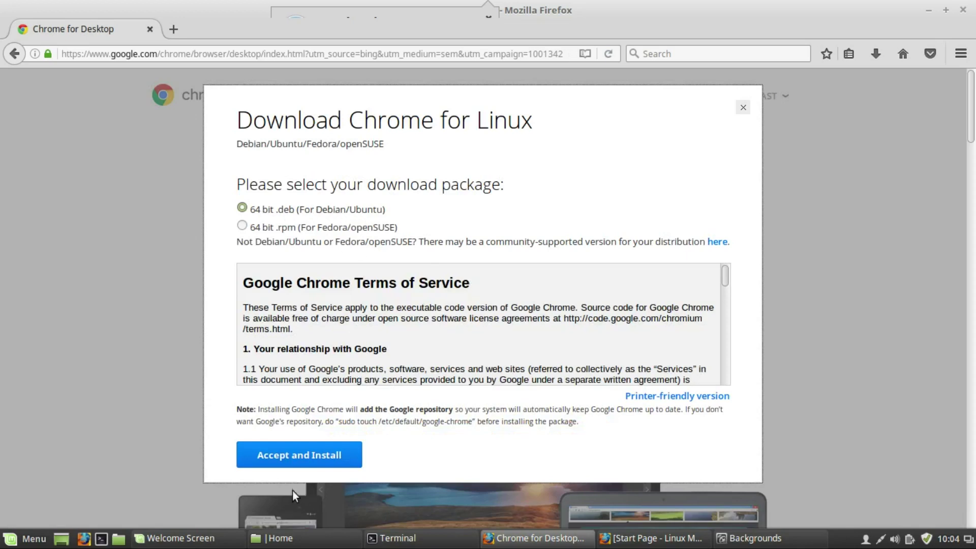
click(291, 455)
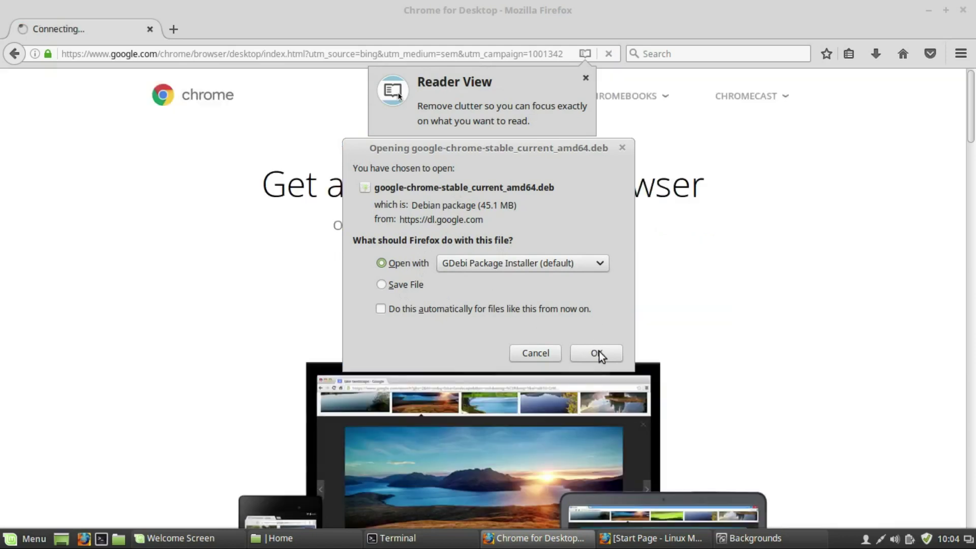
- Confirm opening the Chrome .deb with GDebi and dismiss the downloads panel while it finishes
click(597, 352)
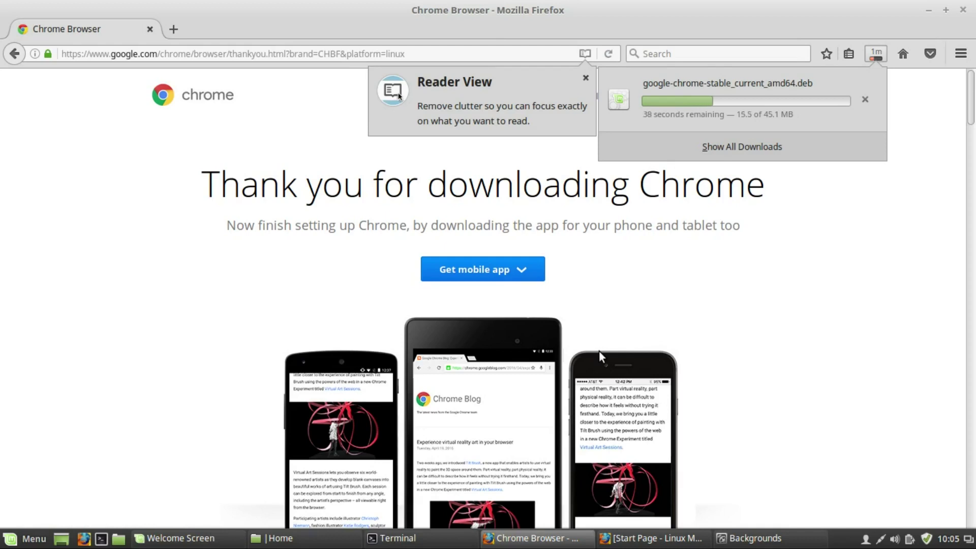
click(599, 351)
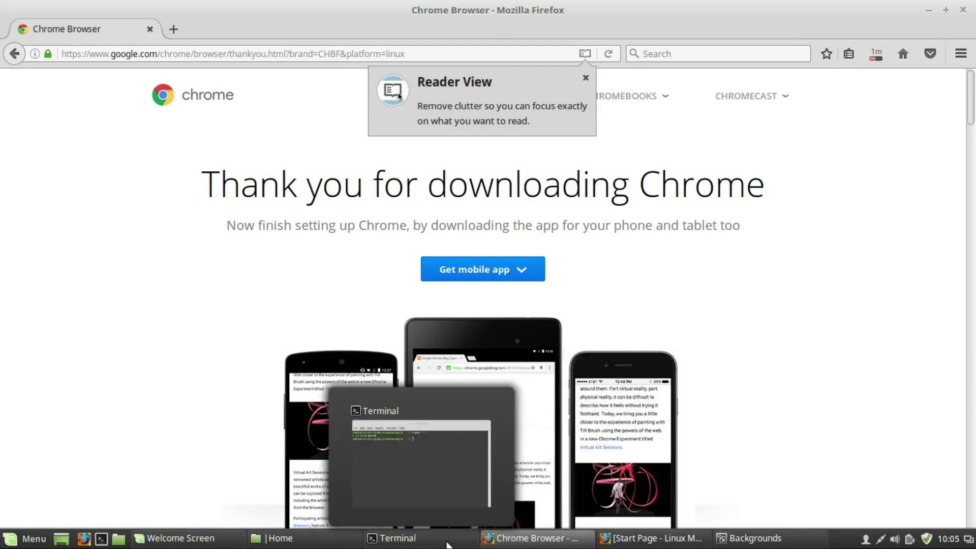
click(969, 543)
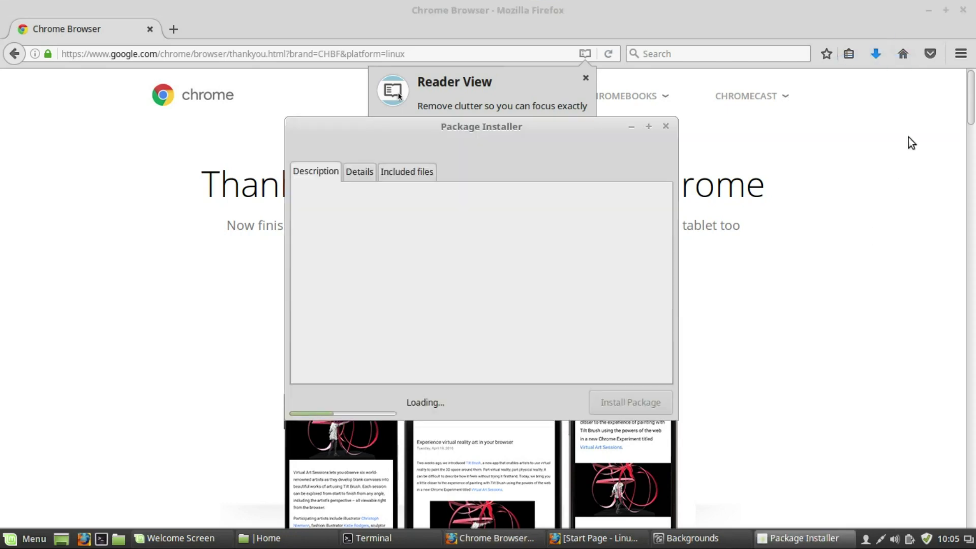
- Close the Firefox, Backgrounds settings, Home file manager and terminal windows
click(965, 8)
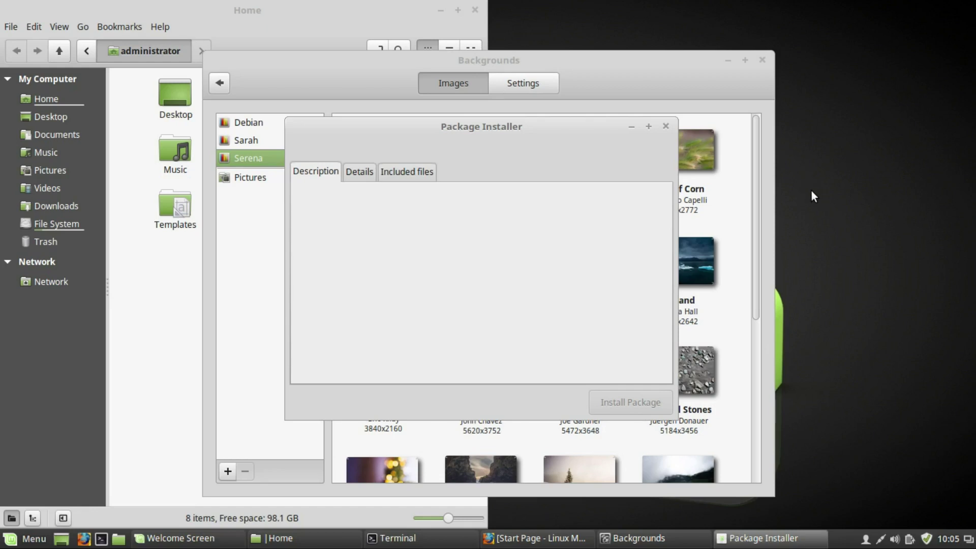
click(764, 60)
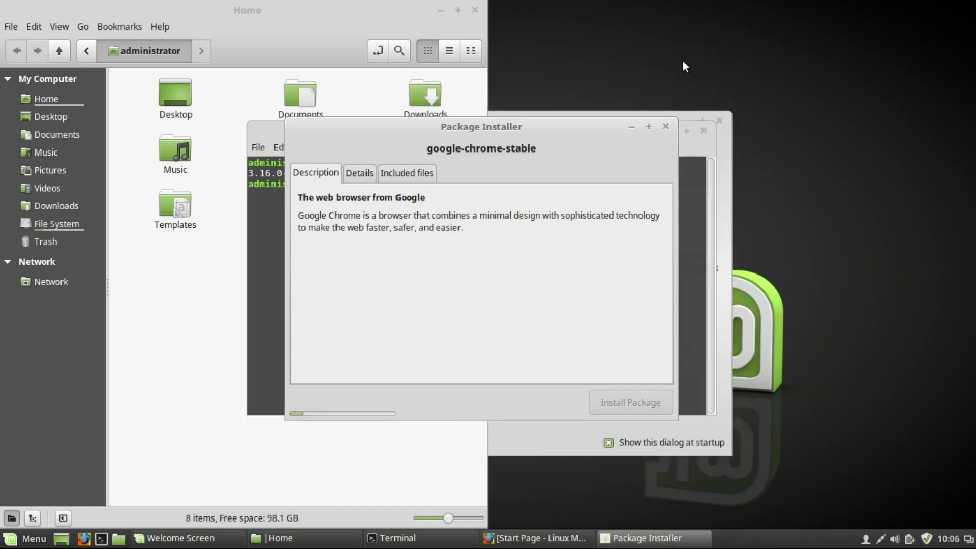
click(476, 10)
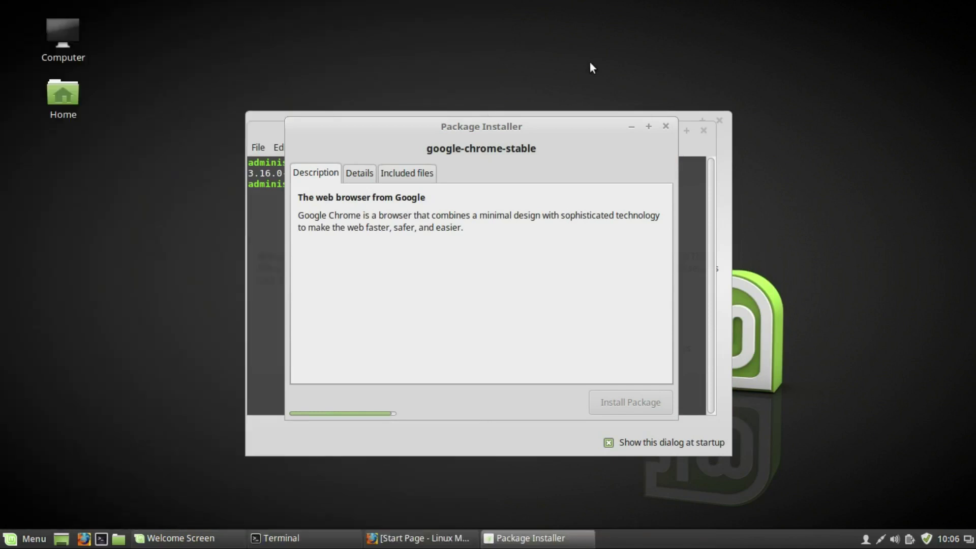
click(703, 131)
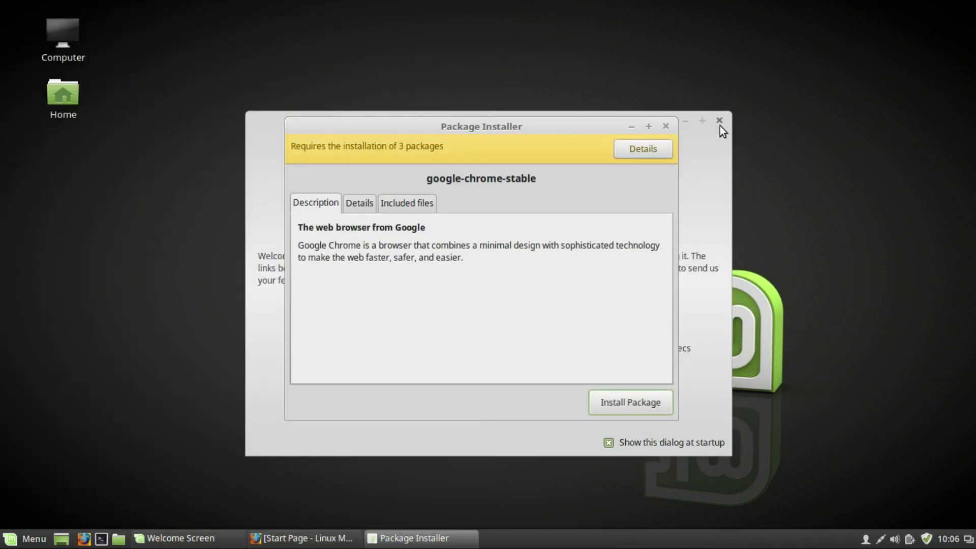
- Install the google-chrome-stable package, dismissing the permissions notice and enabling auto-close when done
click(628, 407)
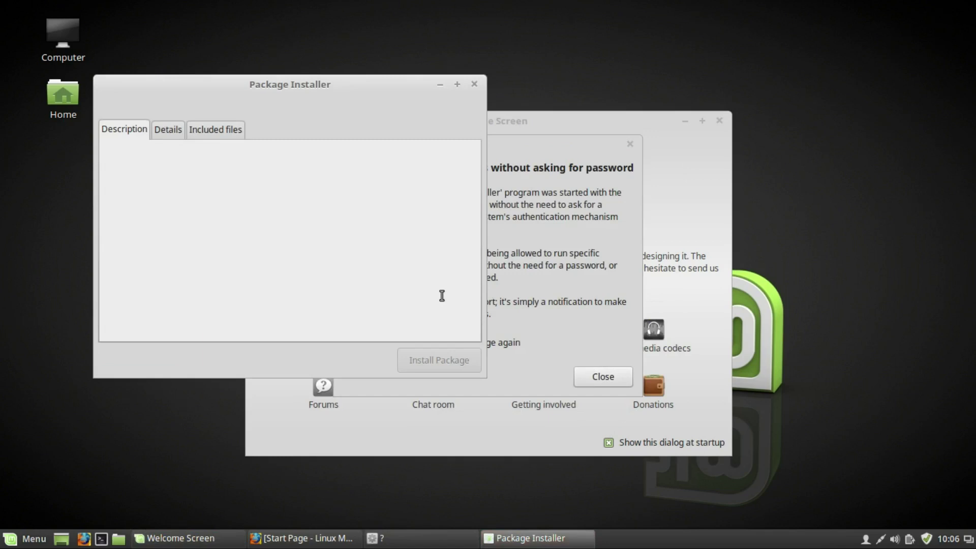
click(566, 244)
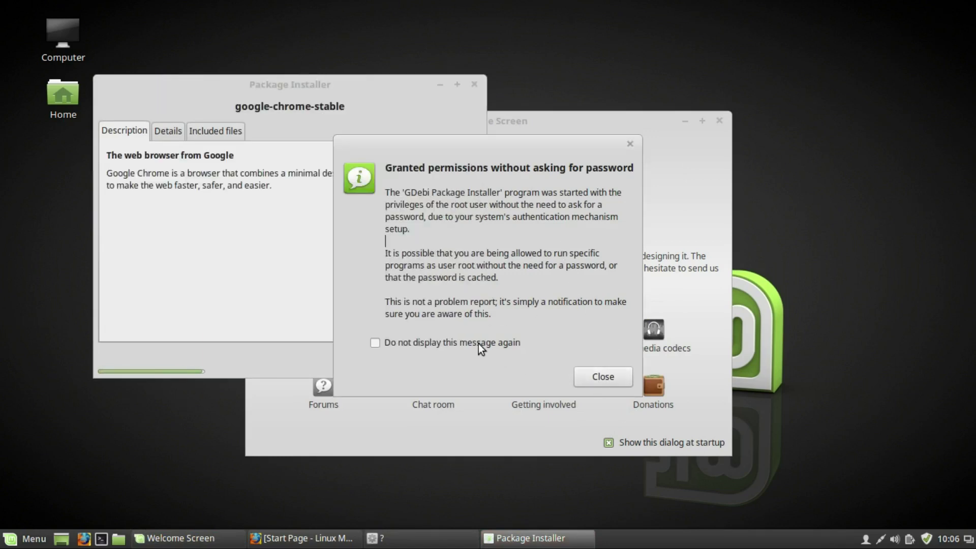
click(603, 376)
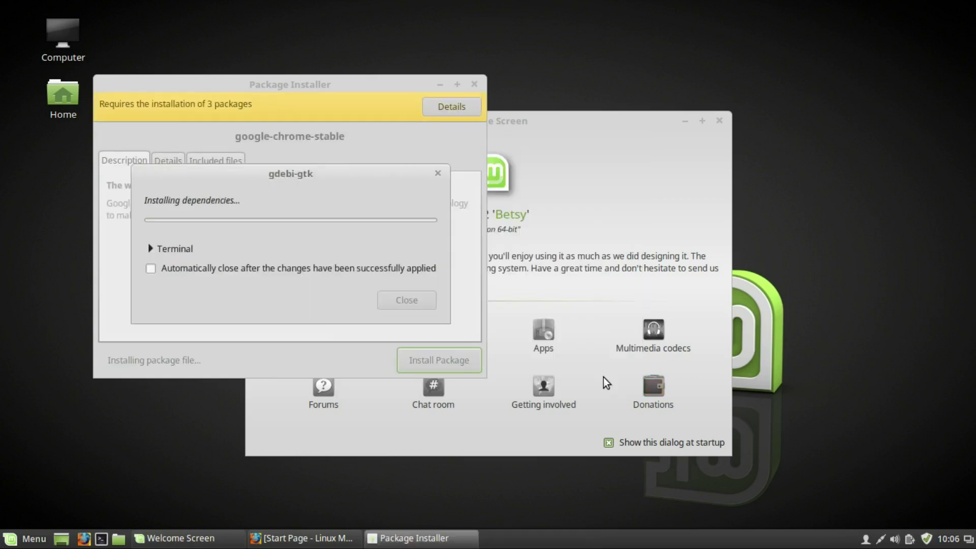
click(150, 268)
click(720, 121)
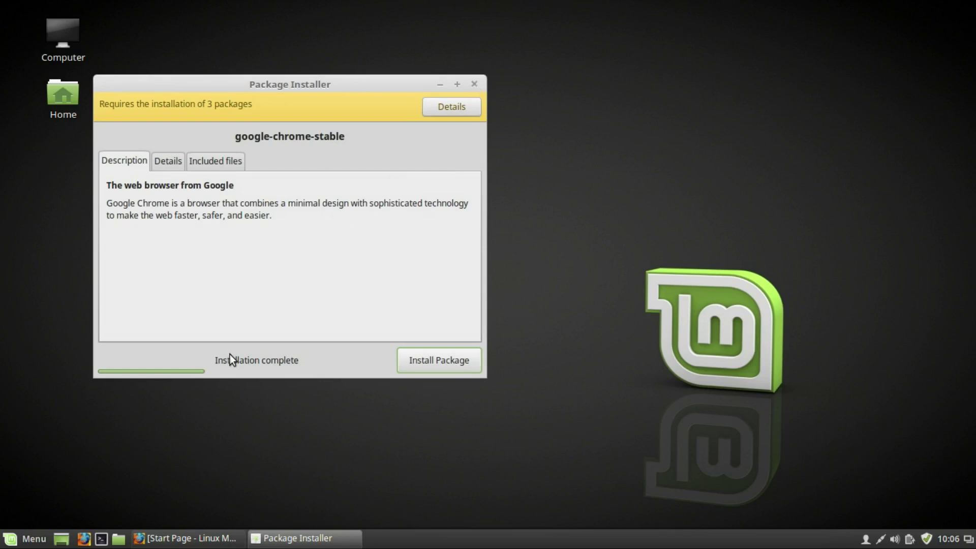
- Close GDebi and launch Google Chrome from the Menu search 'chr', accepting the first-run options
key(alt+F4)
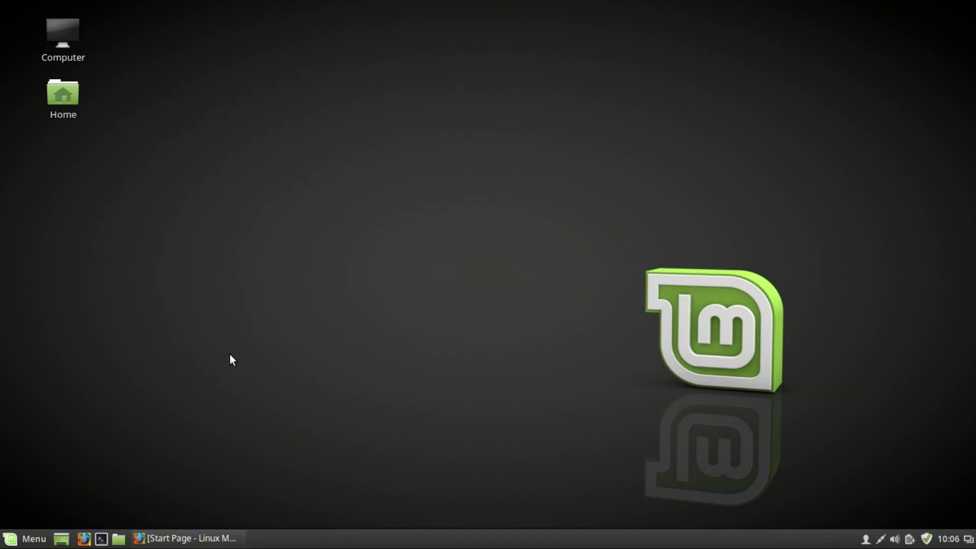
click(35, 540)
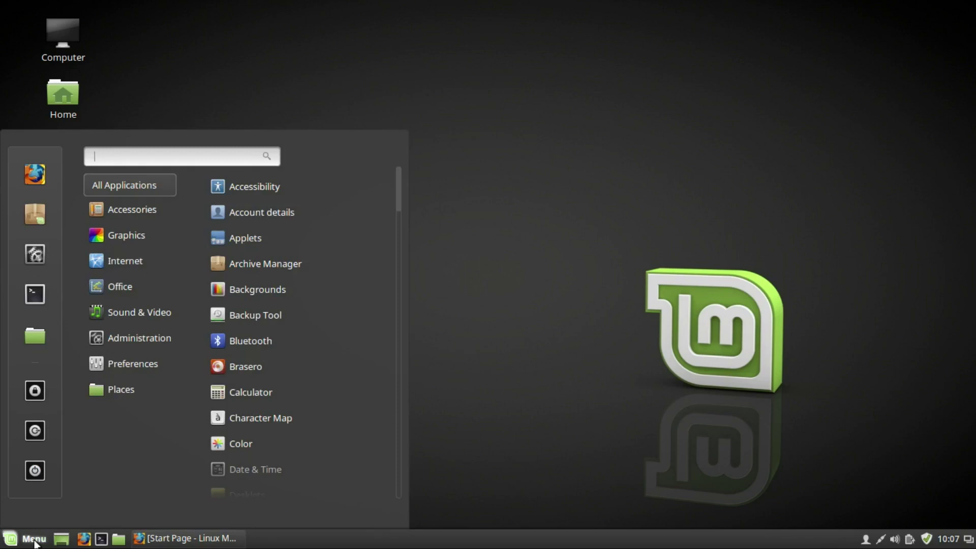
text(chr)
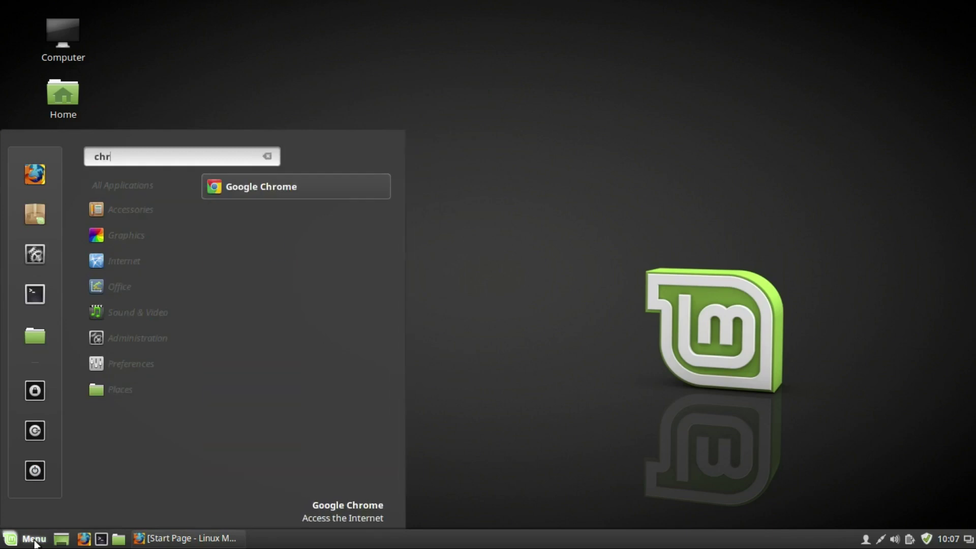
click(246, 187)
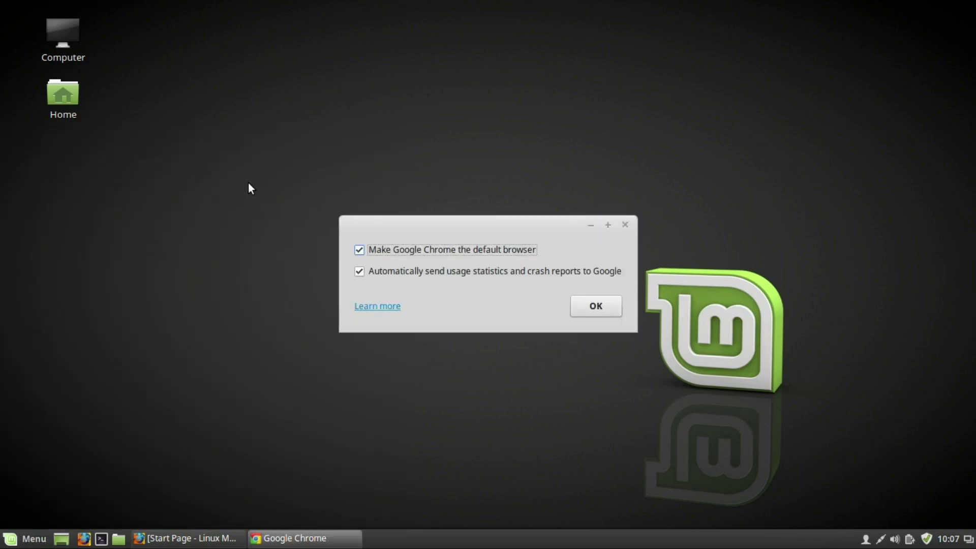
click(600, 305)
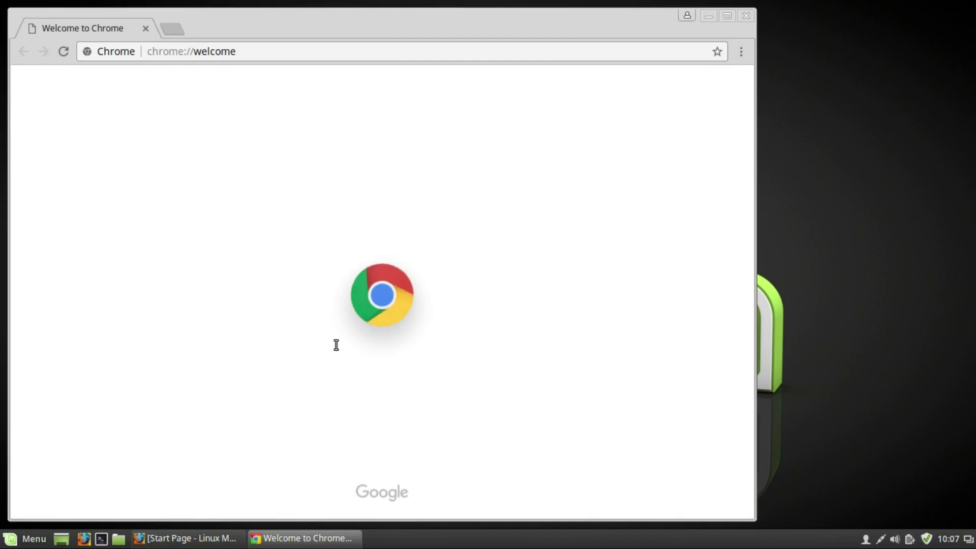
- Show Chrome's About page, confirming Version 57.0.2987.98 (64-bit)
click(733, 51)
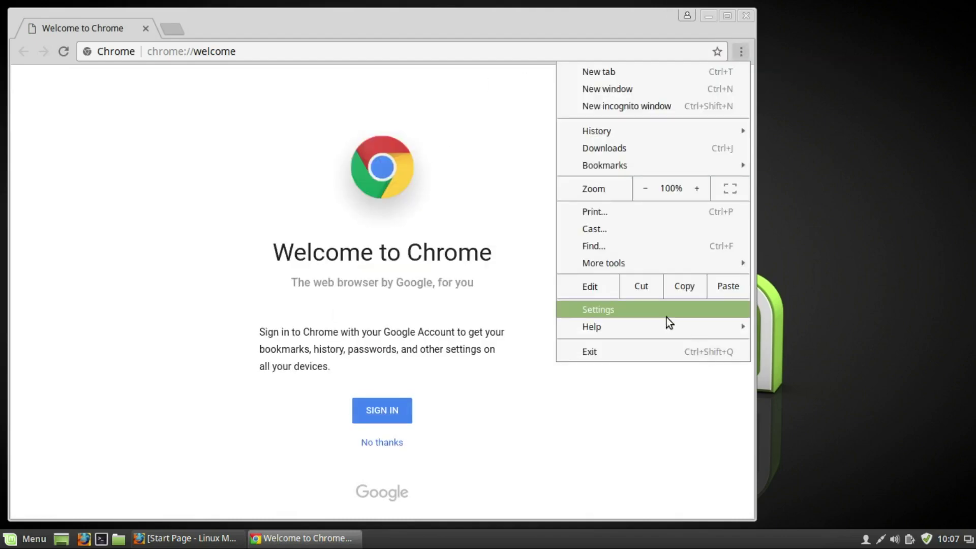
mouse_move(673, 322)
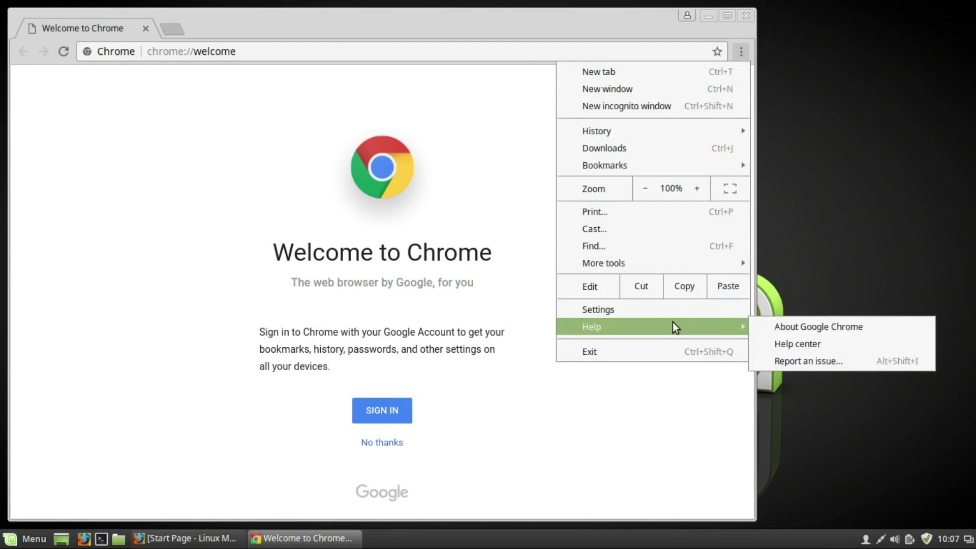
click(768, 327)
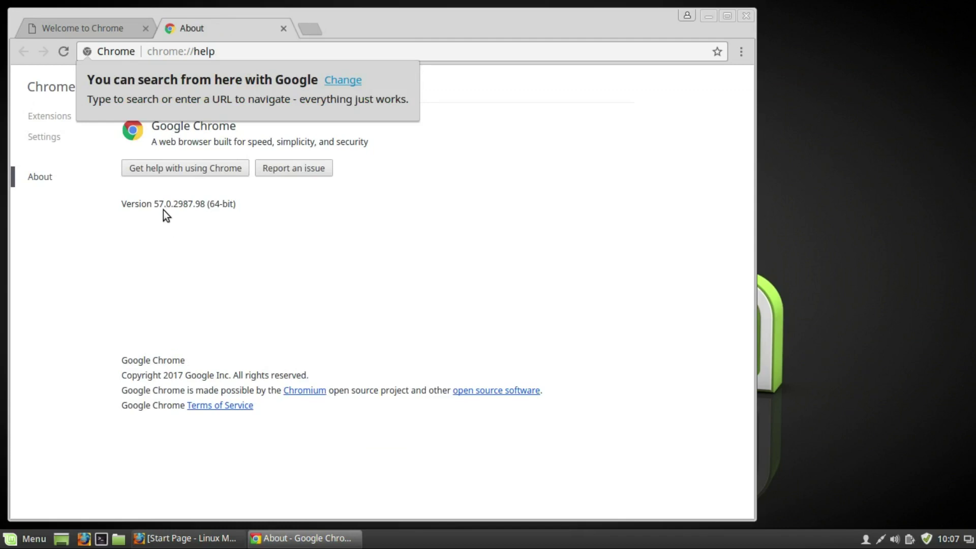
click(31, 538)
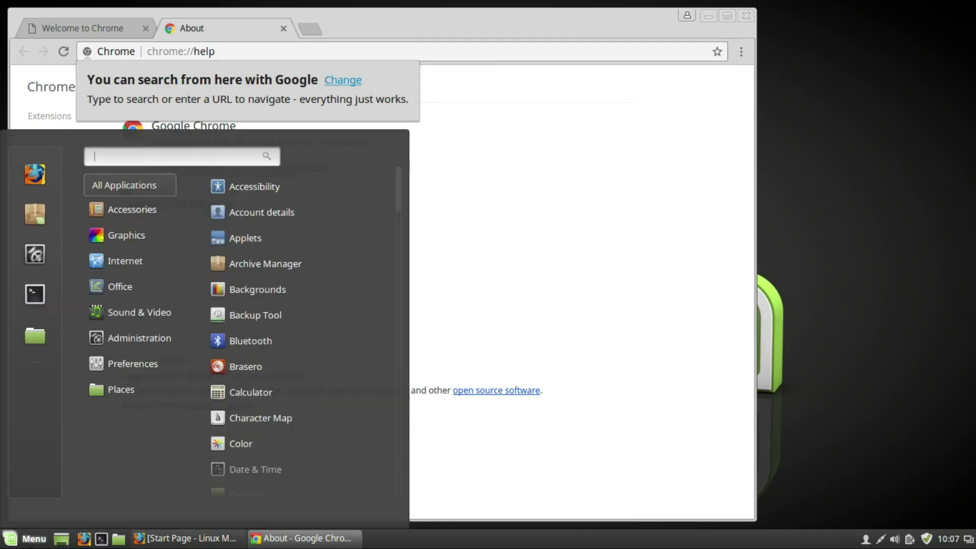